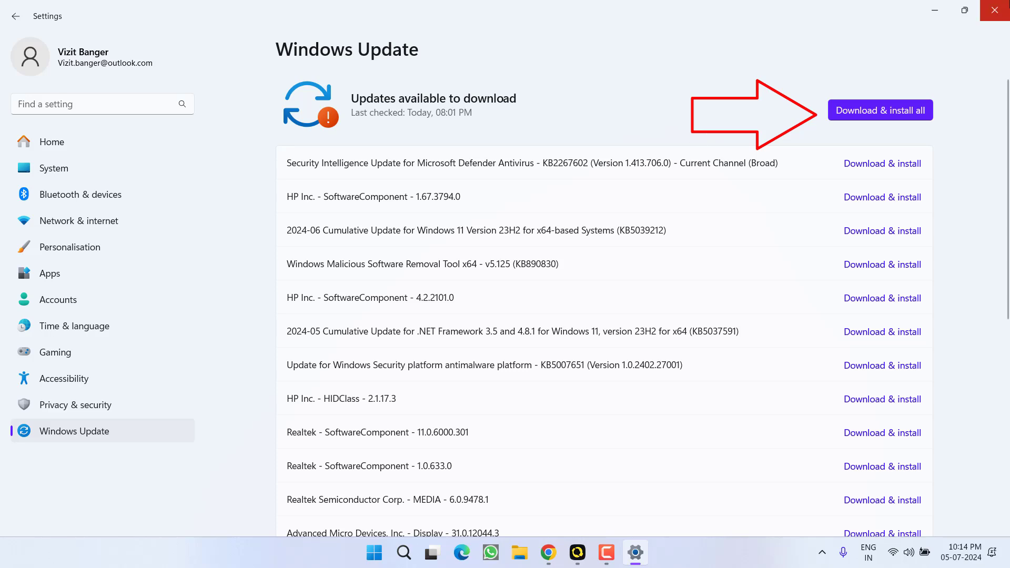
# Close the Windows Update settings window to reveal the desktop
pyautogui.click(995, 11)
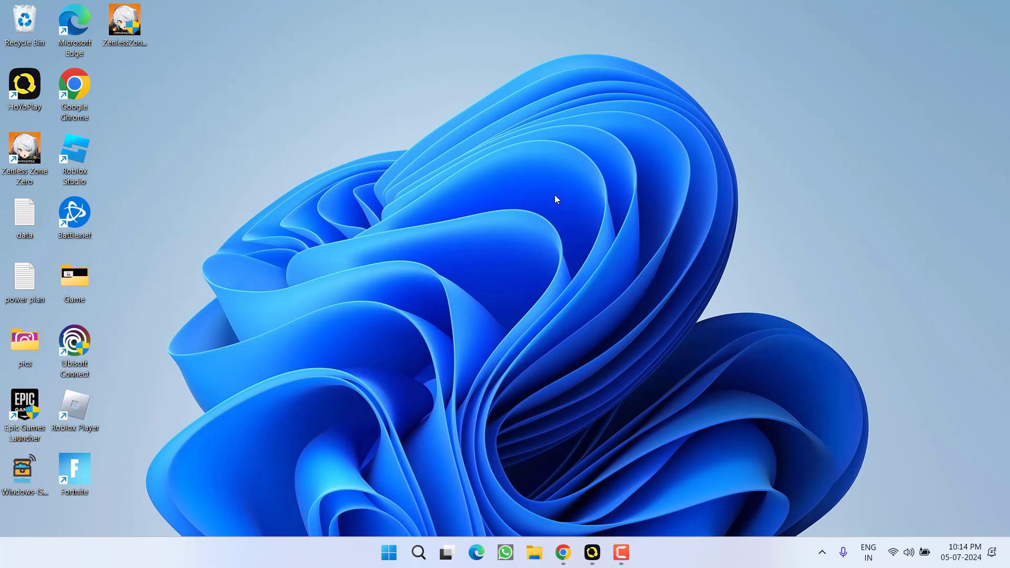
# Restore Chrome and glance through the Intel 7th–10th Gen, AMD and GeForce driver pages
pyautogui.click(563, 553)
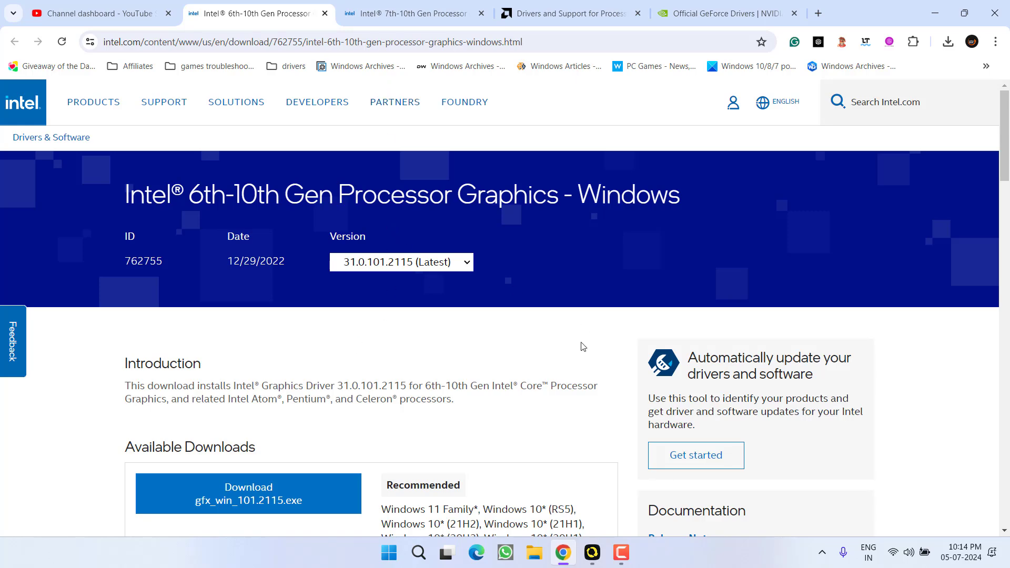
pyautogui.click(410, 13)
pyautogui.click(558, 11)
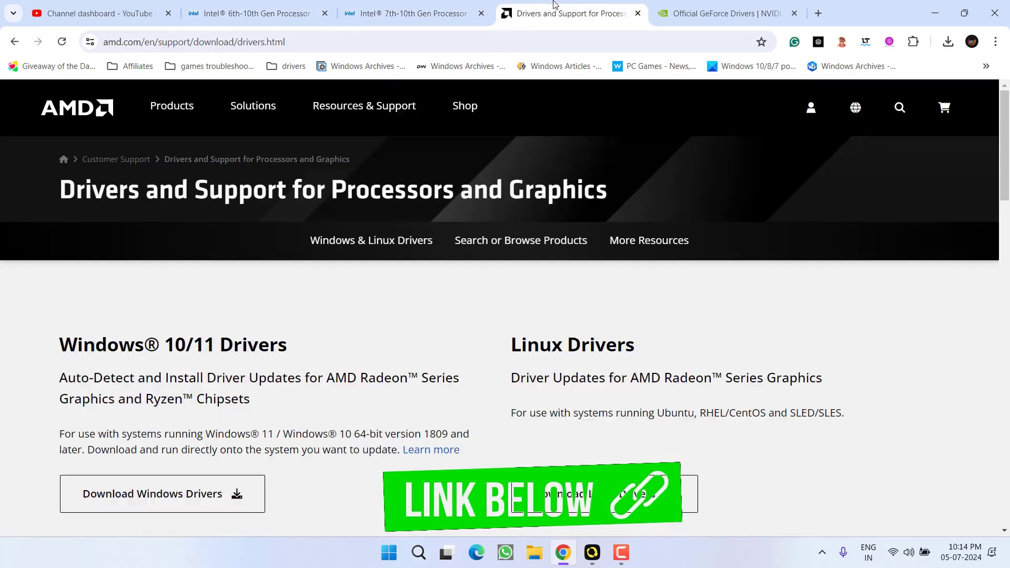
pyautogui.click(667, 14)
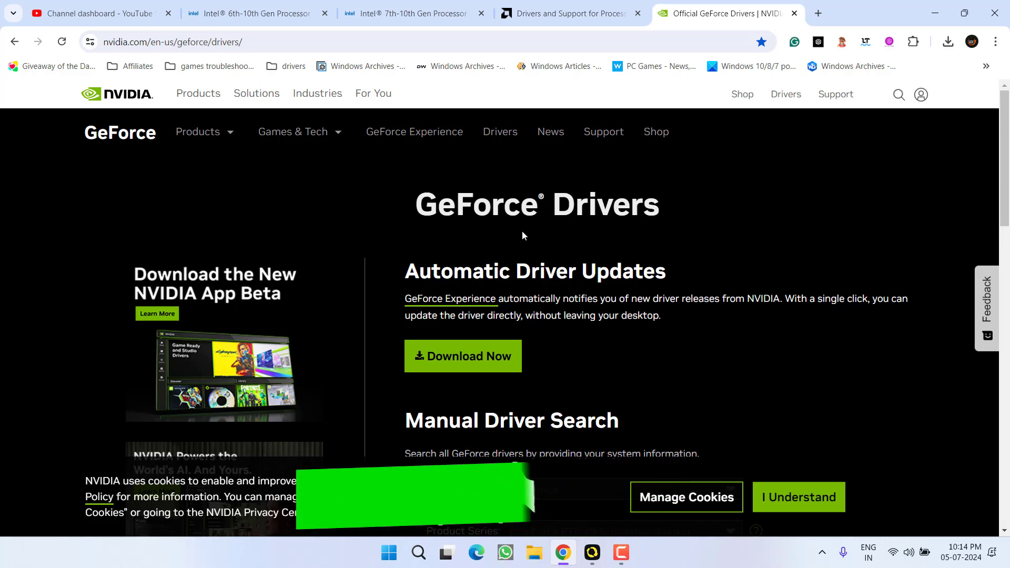
# Review the Intel 6th–10th and 7th–10th Gen downloads, then go to the AMD drivers page
pyautogui.click(266, 12)
pyautogui.scroll(-4, 319, 324)
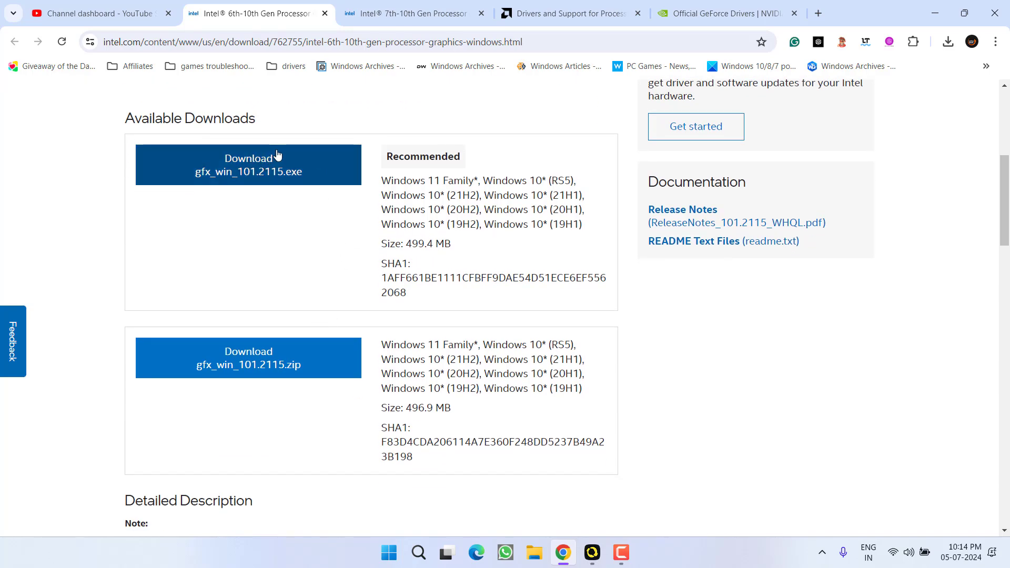
pyautogui.click(402, 6)
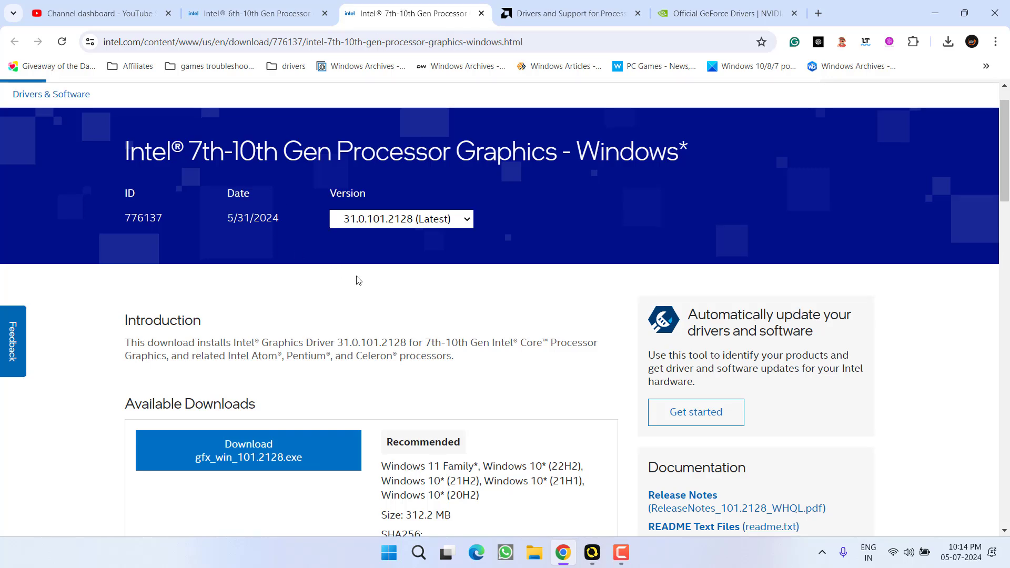
pyautogui.scroll(-2, 357, 280)
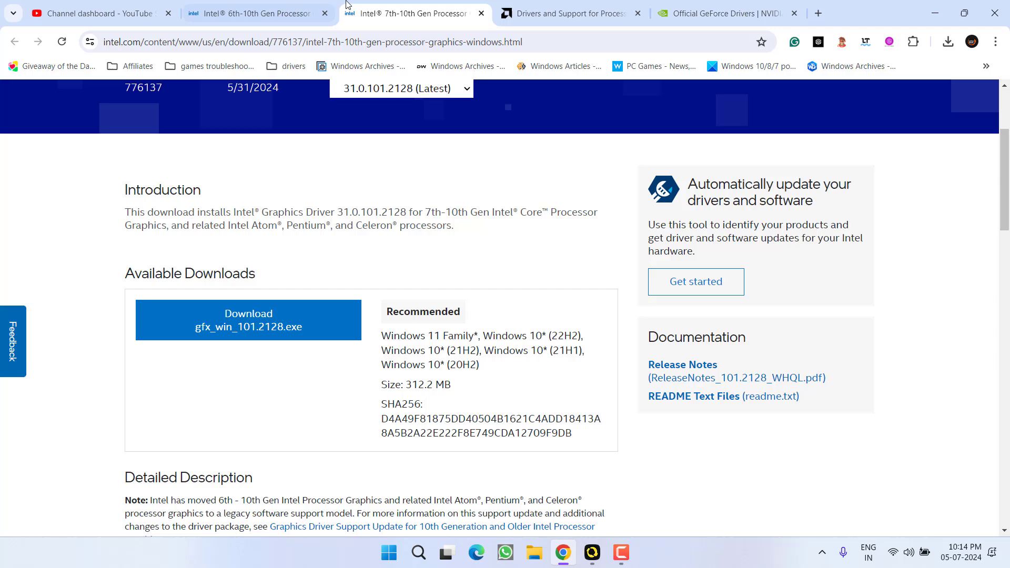
pyautogui.click(545, 11)
pyautogui.scroll(-3, 358, 366)
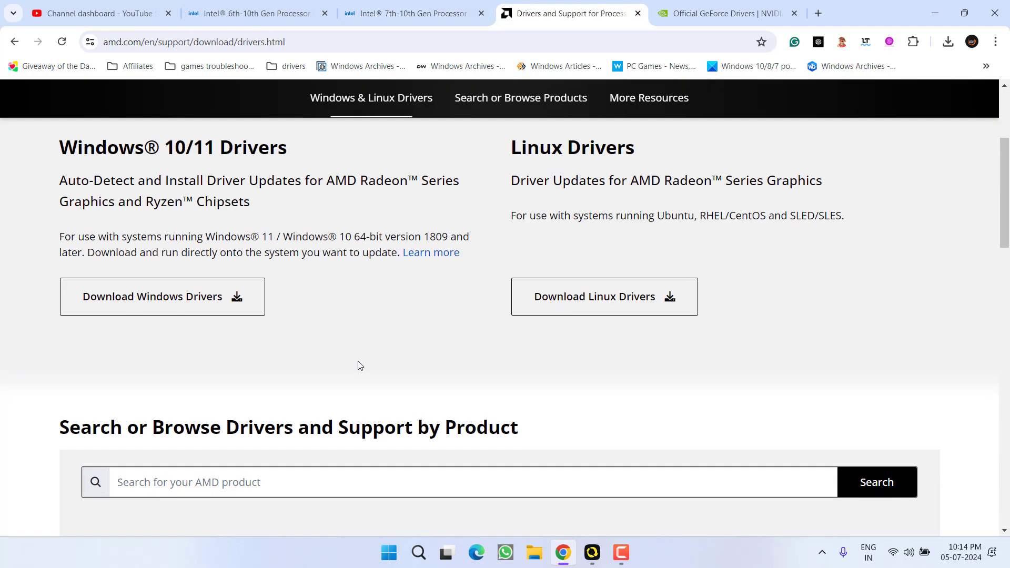
pyautogui.scroll(-2, 356, 363)
# Search AMD products for the Radeon™ RX 5500M and load its driver page
pyautogui.click(280, 341)
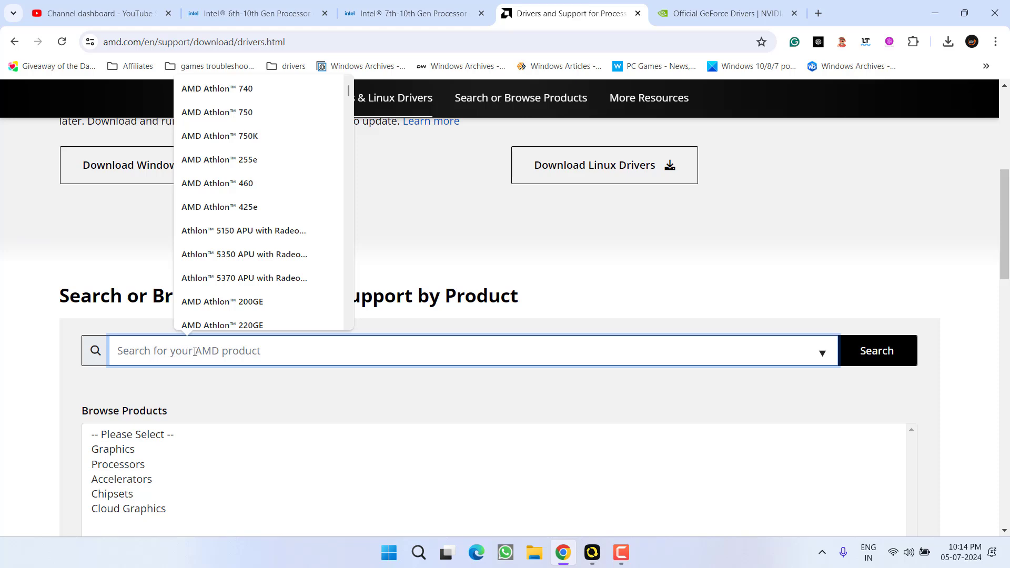
pyautogui.write('am')
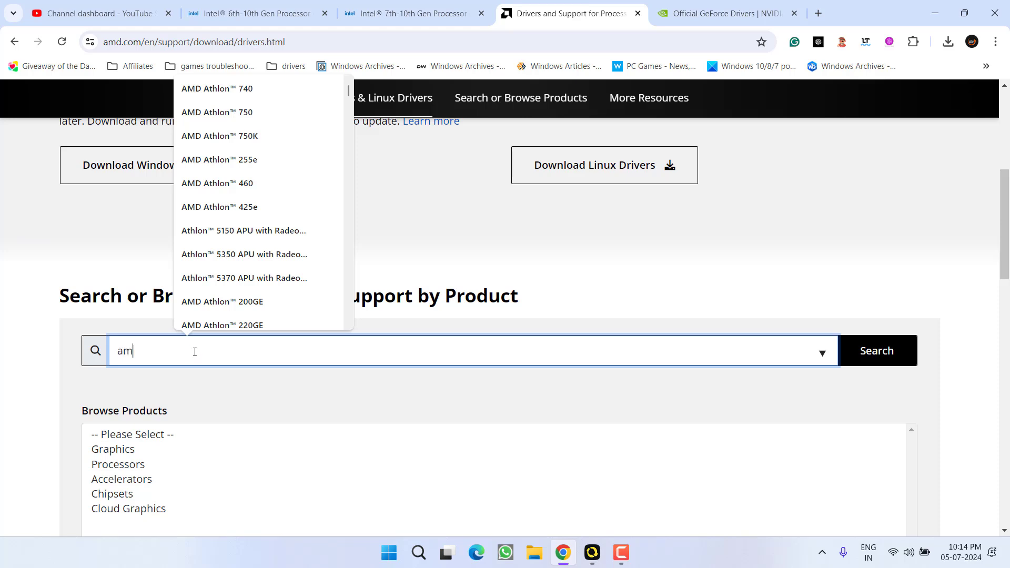
pyautogui.write('d')
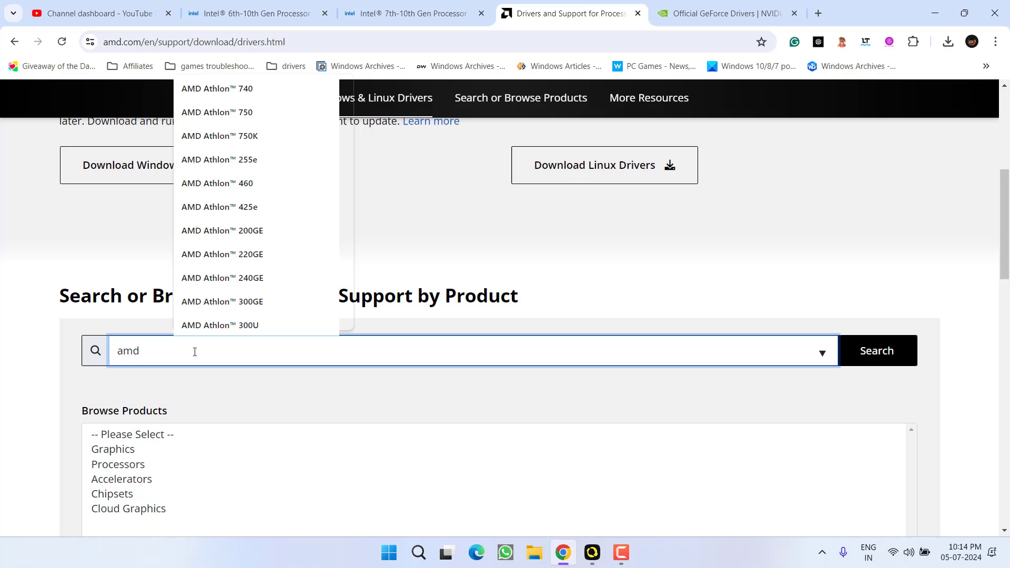
pyautogui.write(' radeon')
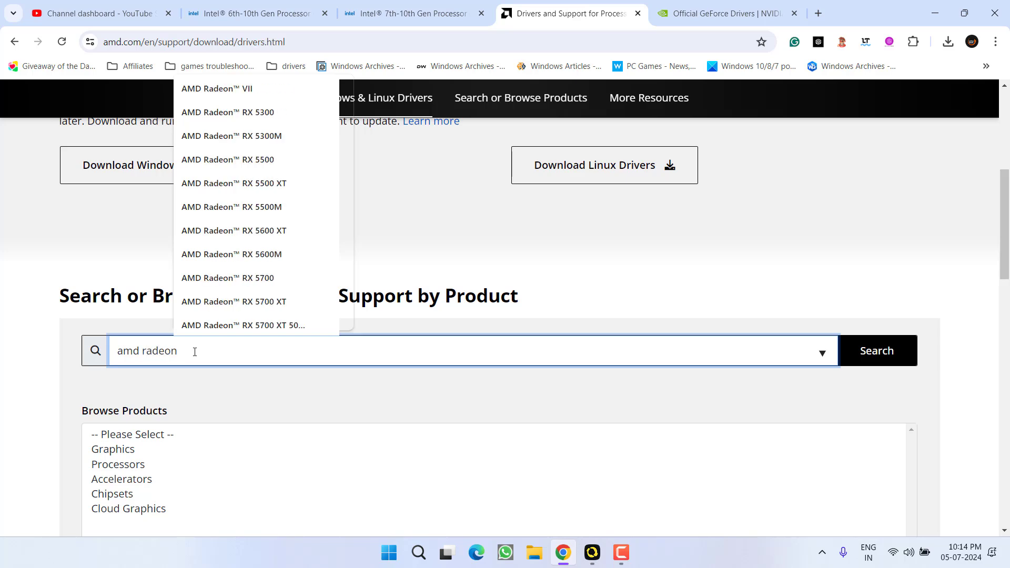
pyautogui.write(' rx ')
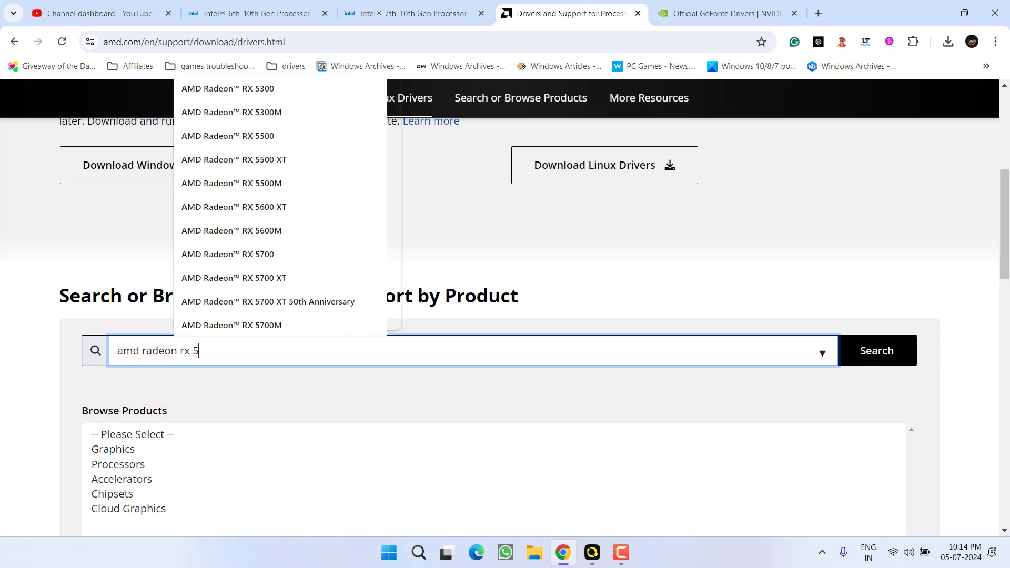
pyautogui.write('5500m')
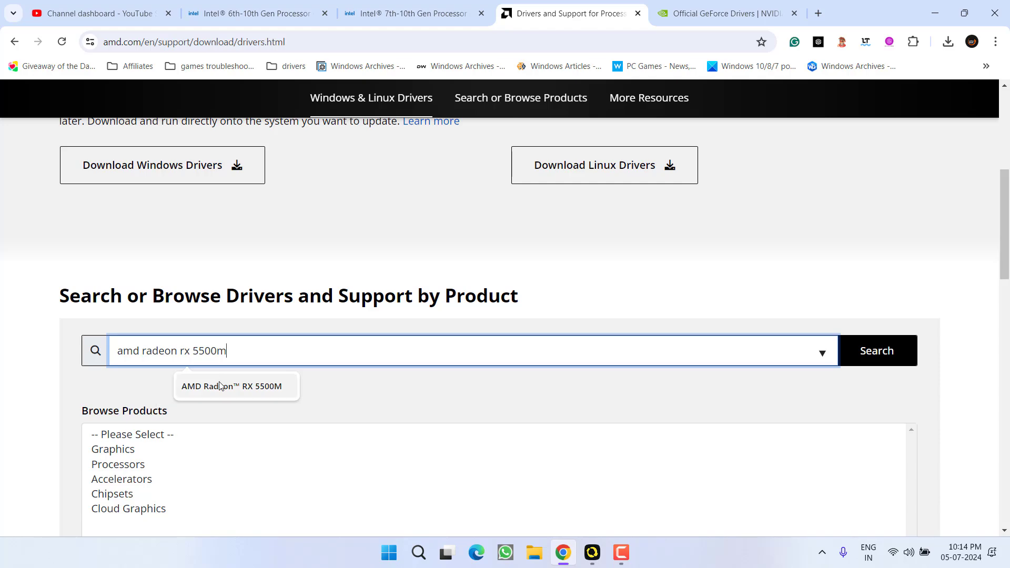
pyautogui.click(220, 387)
pyautogui.click(881, 350)
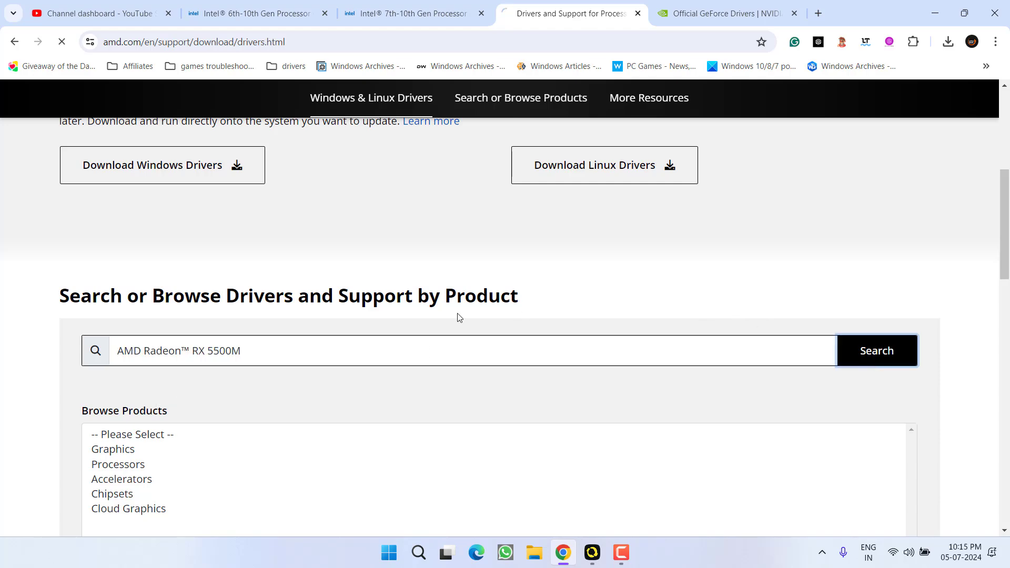
pyautogui.scroll(-2, 464, 306)
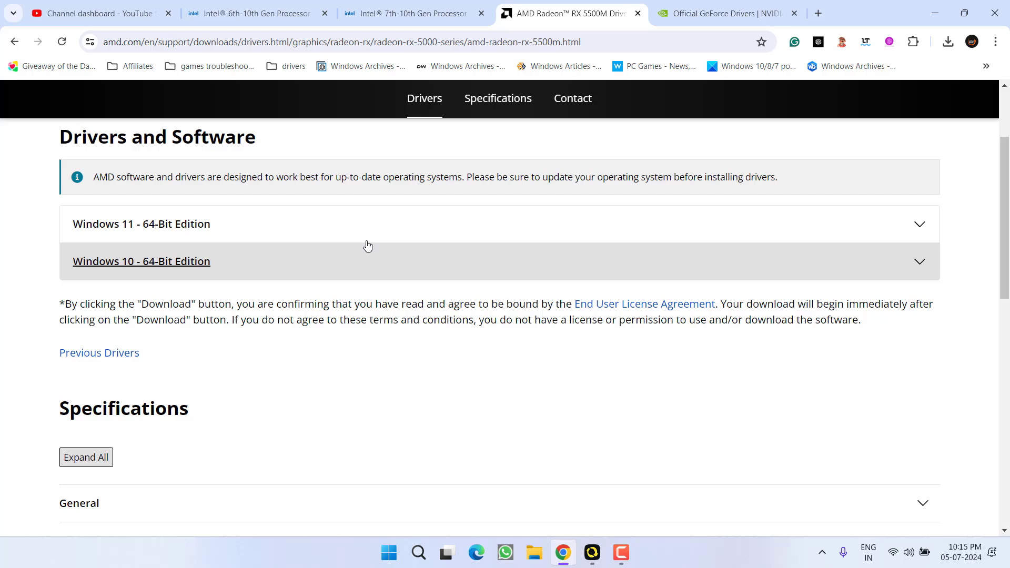
# Expand the Windows 11 64-bit downloads and highlight the WHQL Recommended Adrenalin note
pyautogui.click(289, 221)
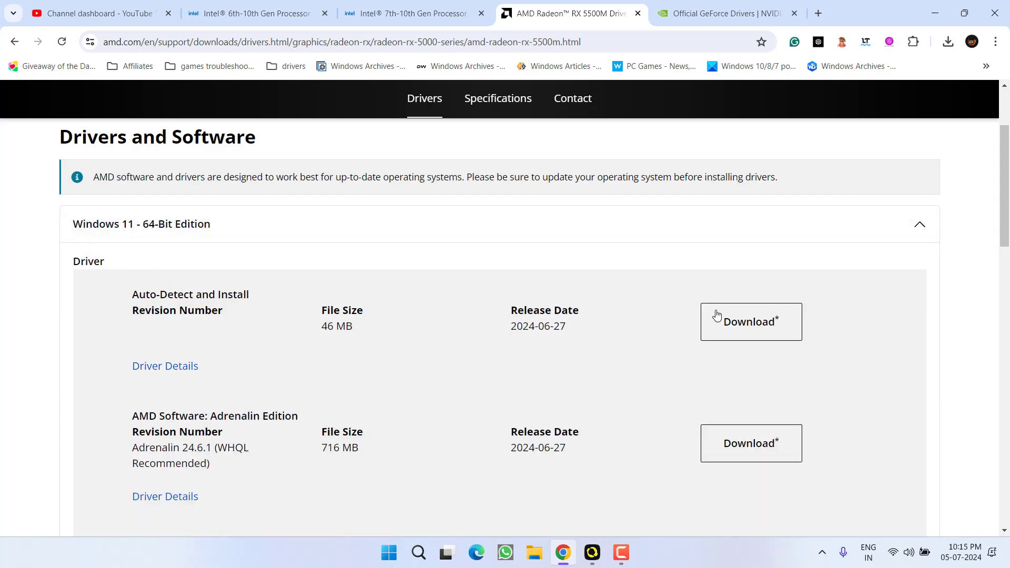
pyautogui.scroll(-3, 585, 297)
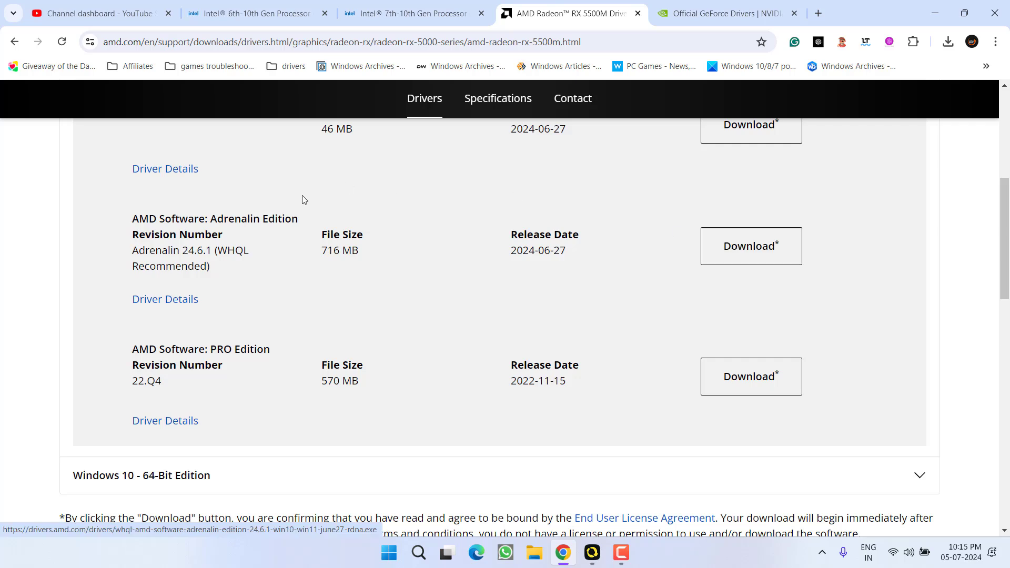
pyautogui.moveTo(222, 254); pyautogui.dragTo(245, 264)
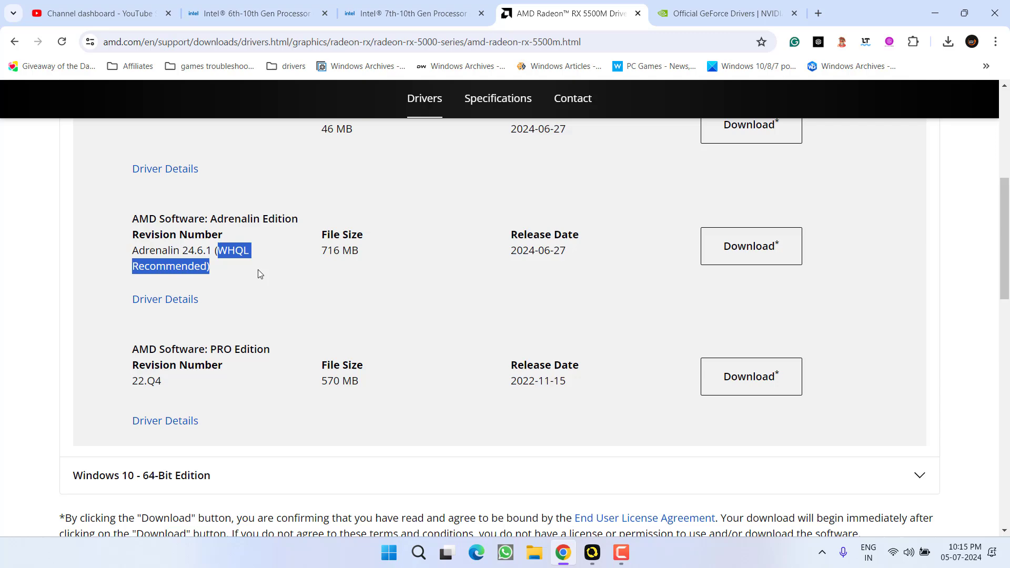
# Find the NVIDIA Studio Driver 555.99, start its download and cancel the Save As
pyautogui.click(695, 13)
pyautogui.scroll(-2, 481, 242)
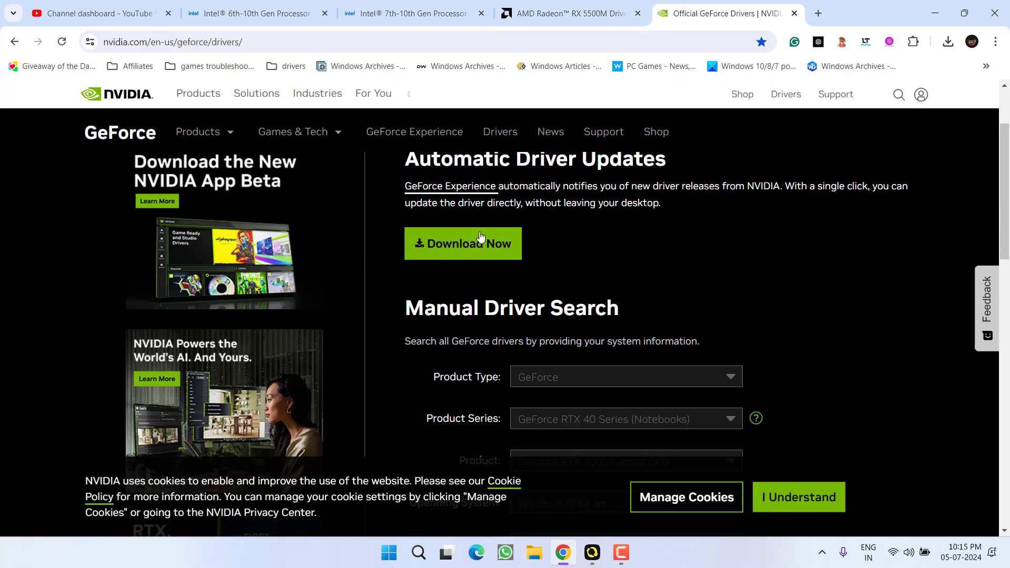
pyautogui.scroll(-3, 484, 240)
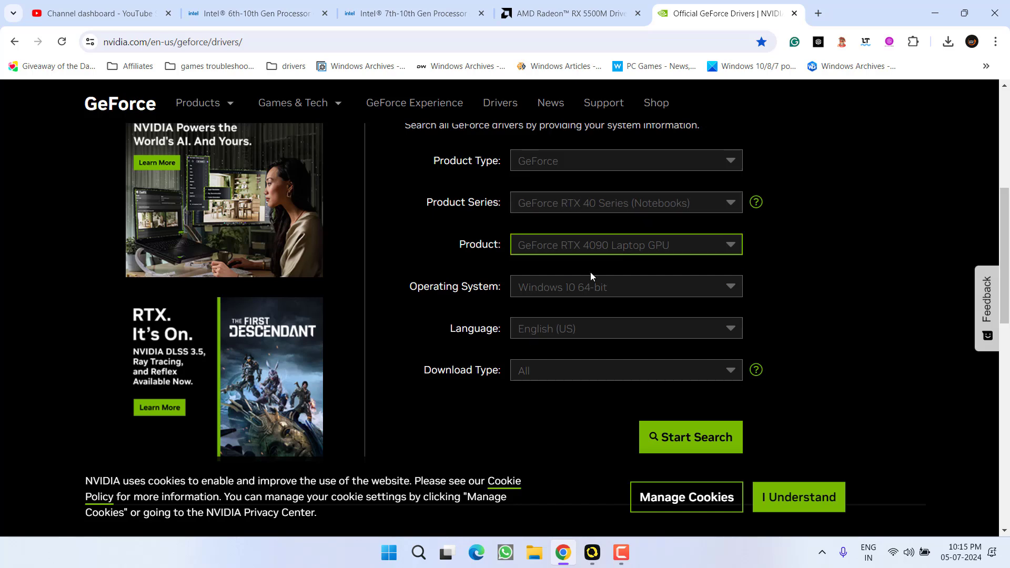
pyautogui.scroll(-3, 485, 294)
pyautogui.click(709, 190)
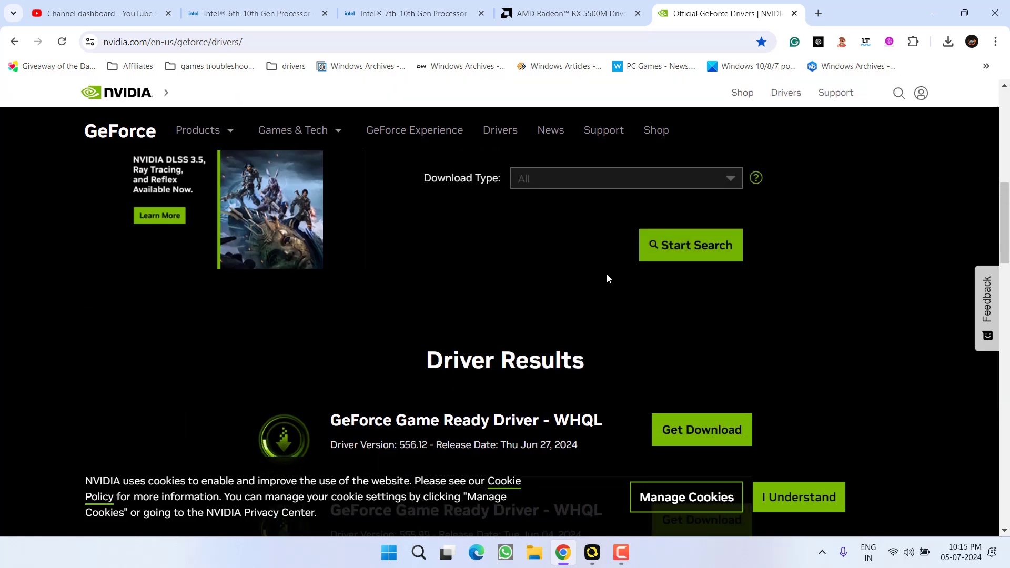
pyautogui.scroll(-2, 608, 283)
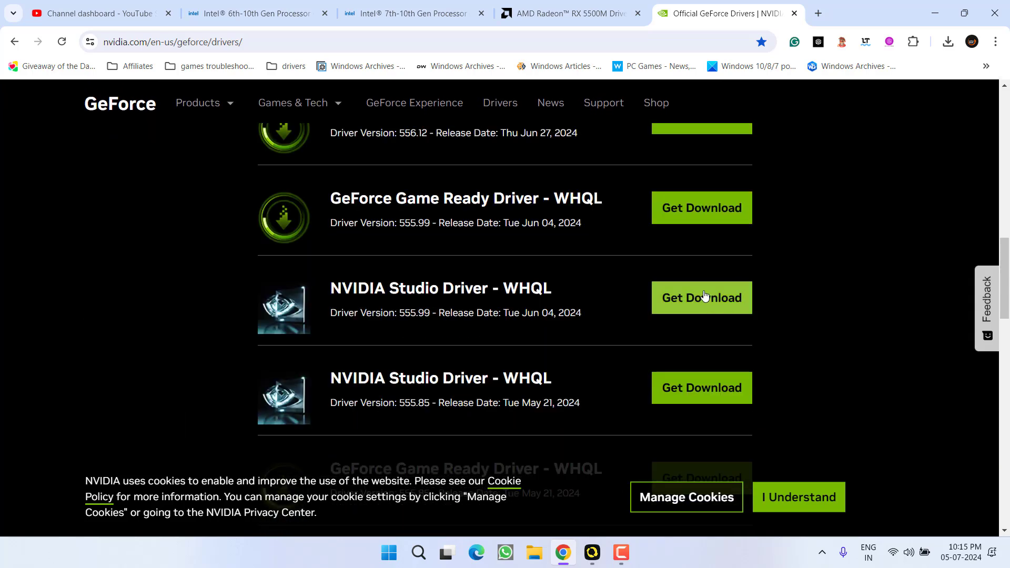
pyautogui.click(718, 308)
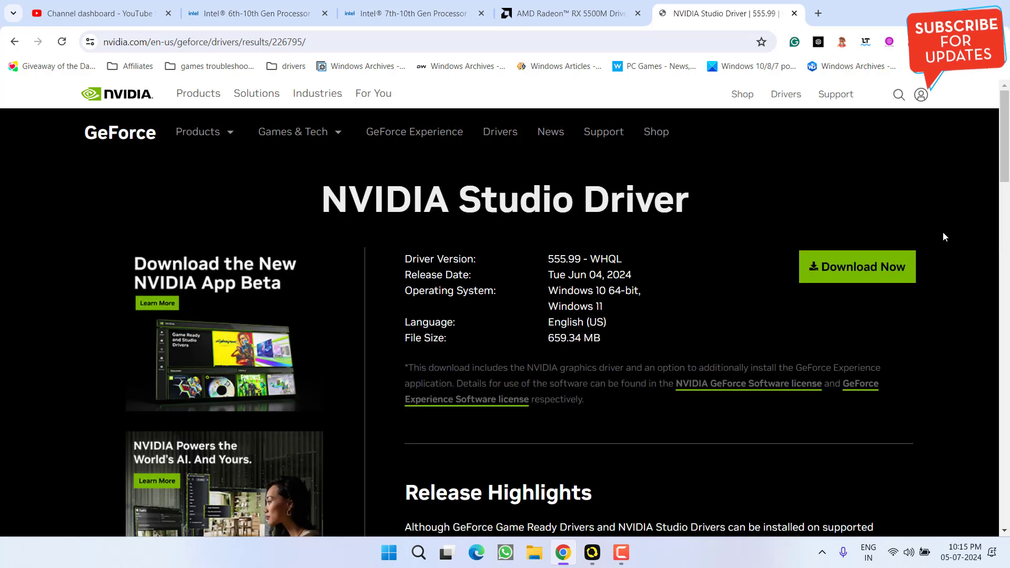
pyautogui.click(867, 267)
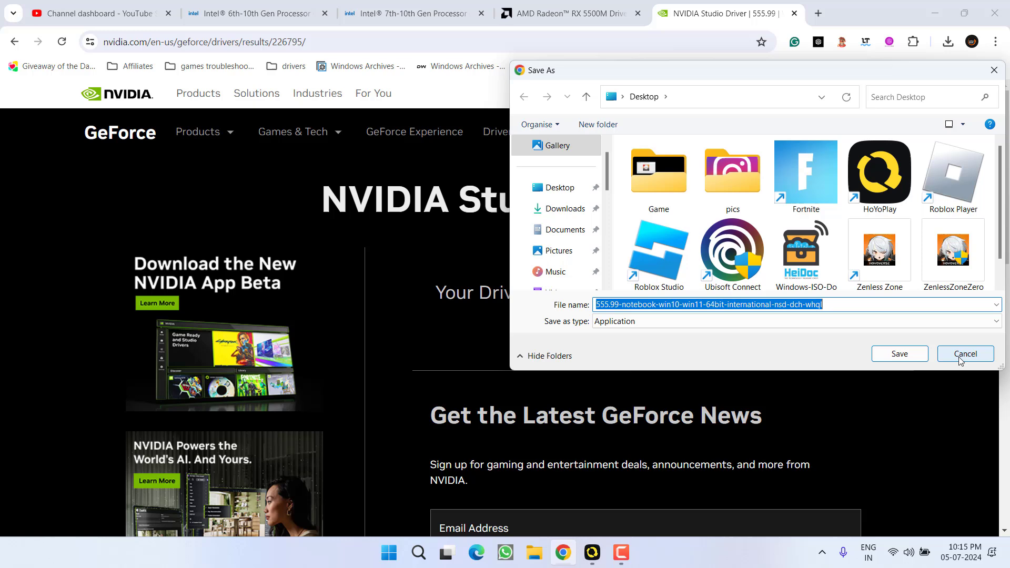
pyautogui.click(962, 354)
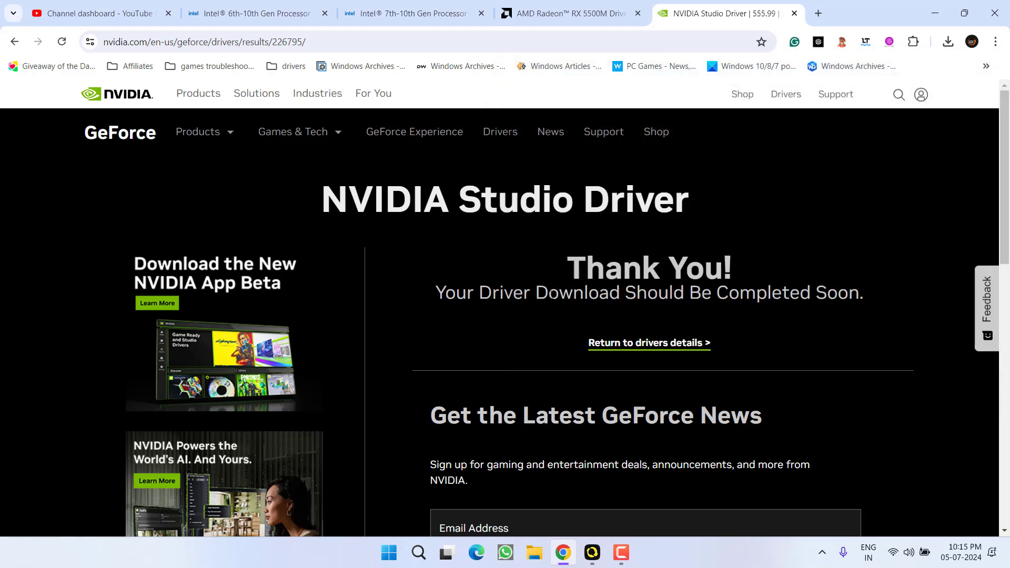
# Flip back through the AMD and Intel pages, then minimise Chrome to show the desktop
pyautogui.click(569, 7)
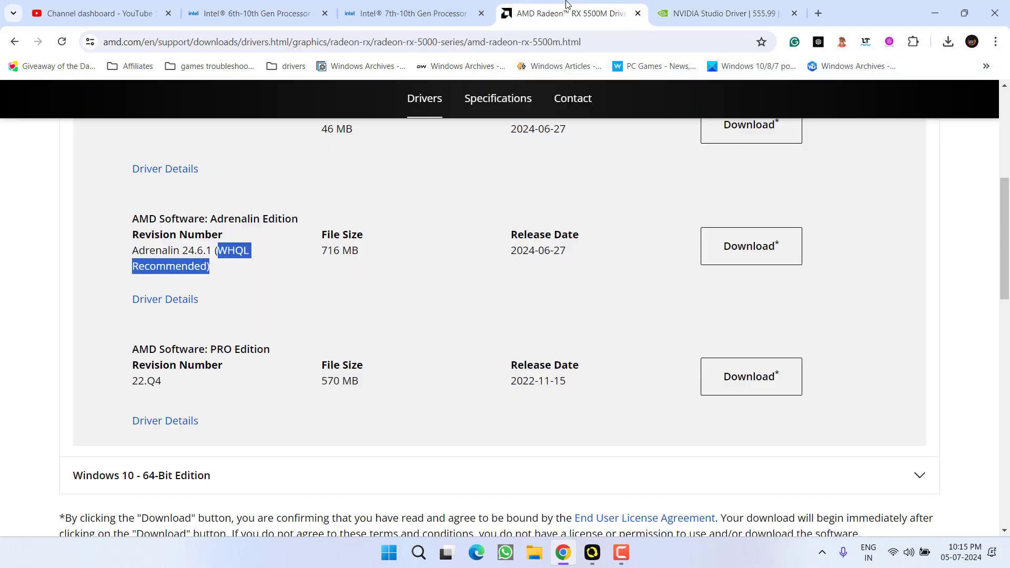
pyautogui.click(348, 5)
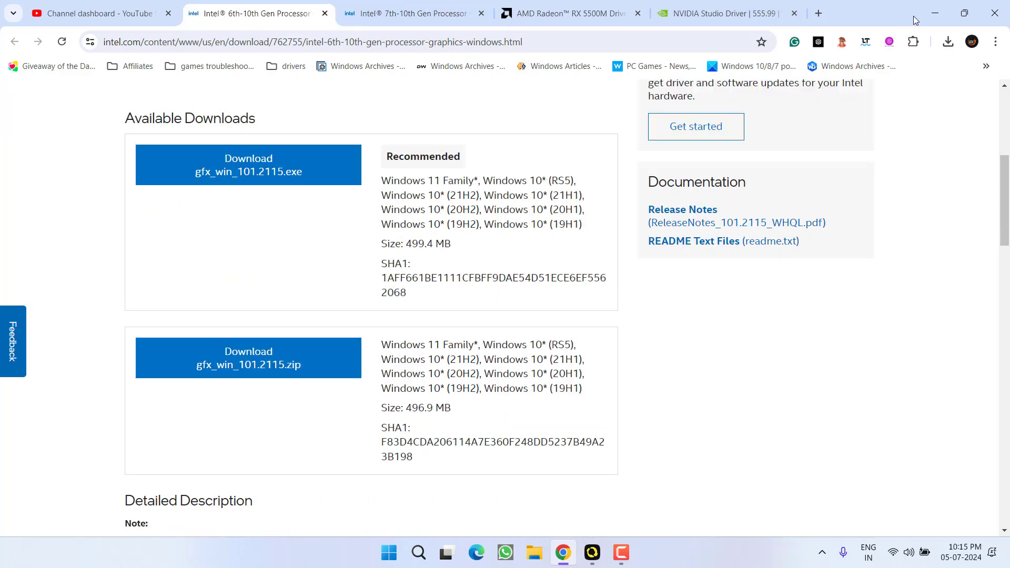
pyautogui.click(935, 13)
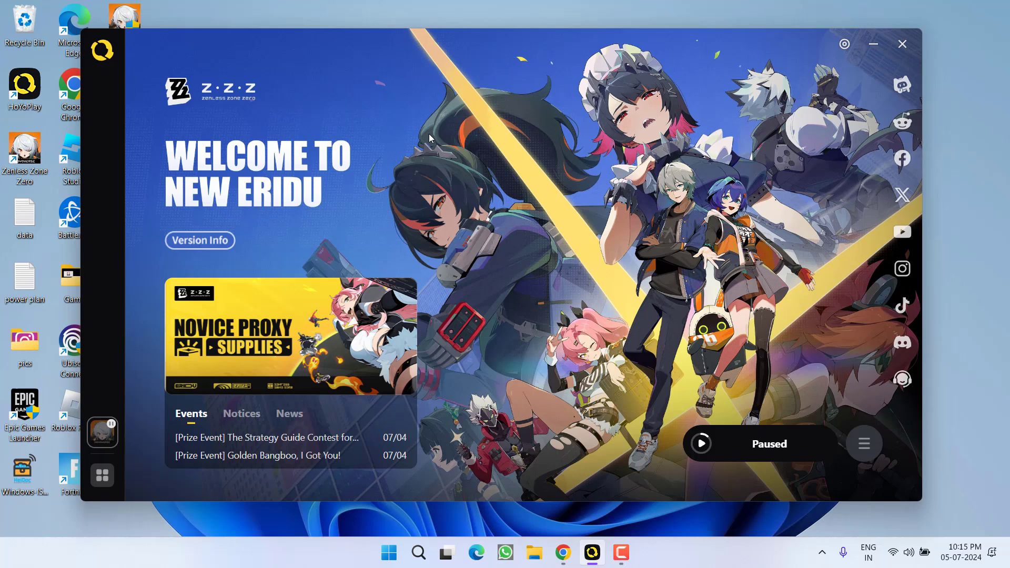
# Open Zenless Zone Zero's Game Settings from the HoYoPlay options menu
pyautogui.click(866, 446)
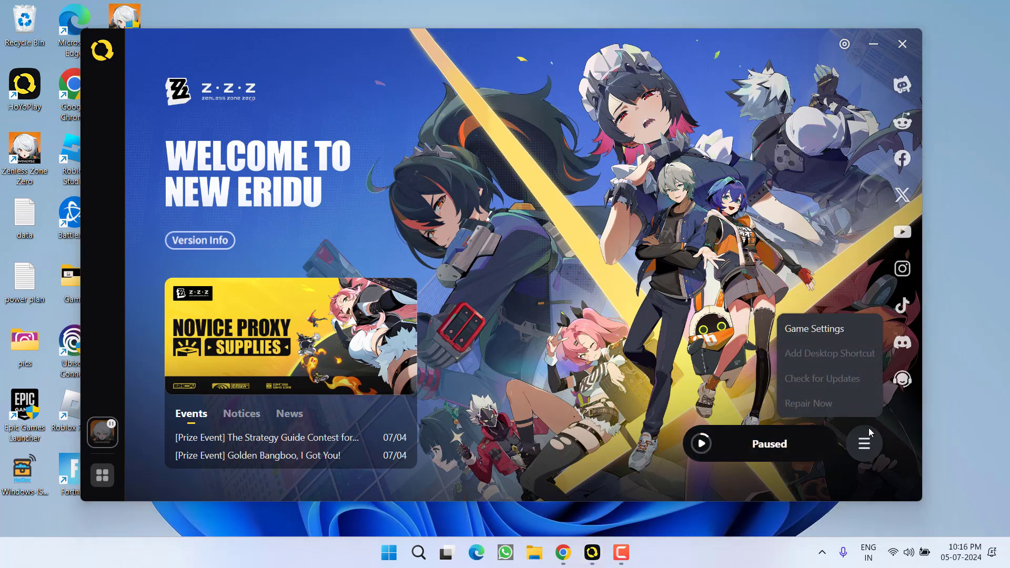
pyautogui.click(811, 330)
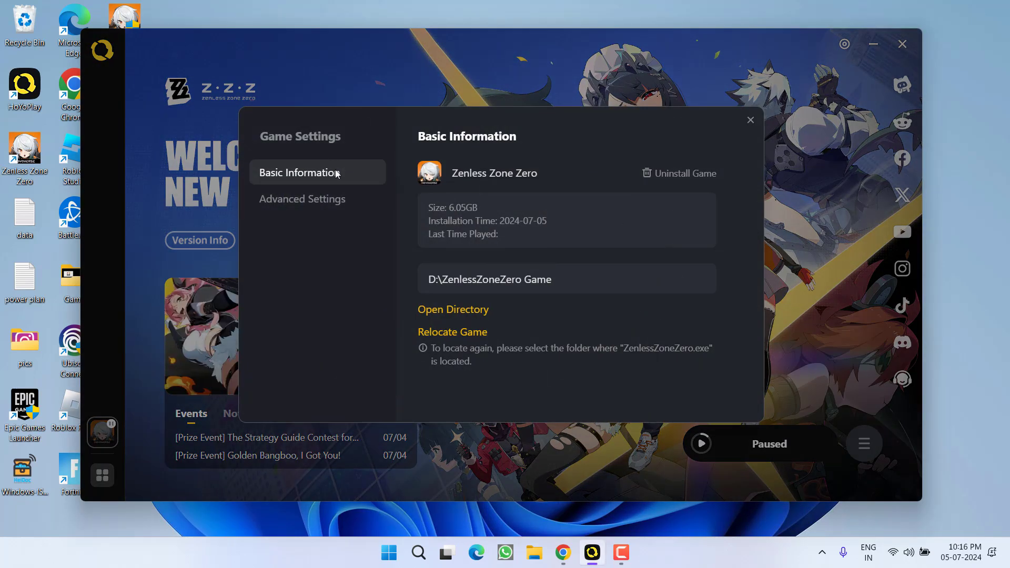
# Open the install folder and bring up the ZenlessZoneZero executable's Properties
pyautogui.click(469, 312)
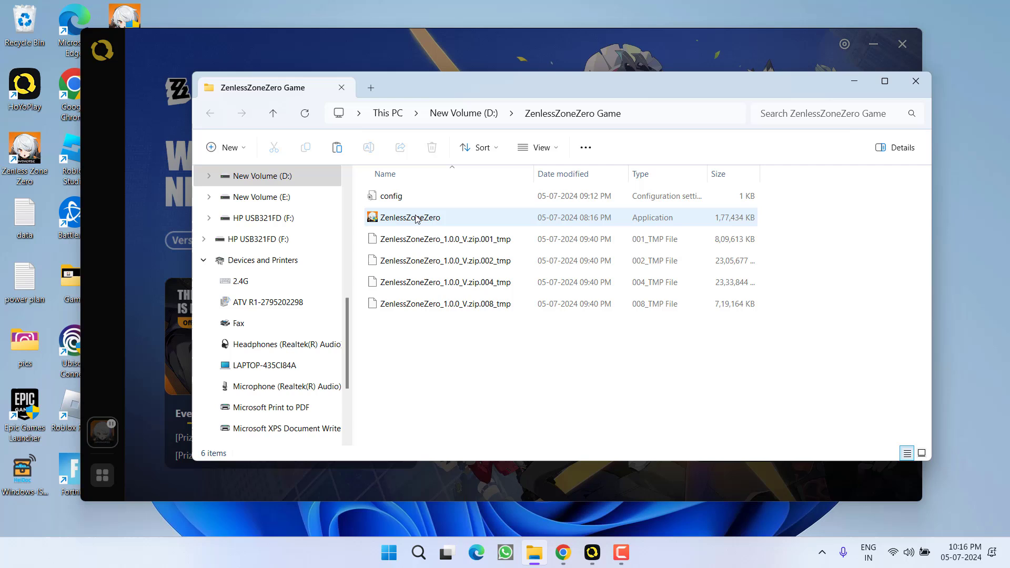
pyautogui.click(417, 219)
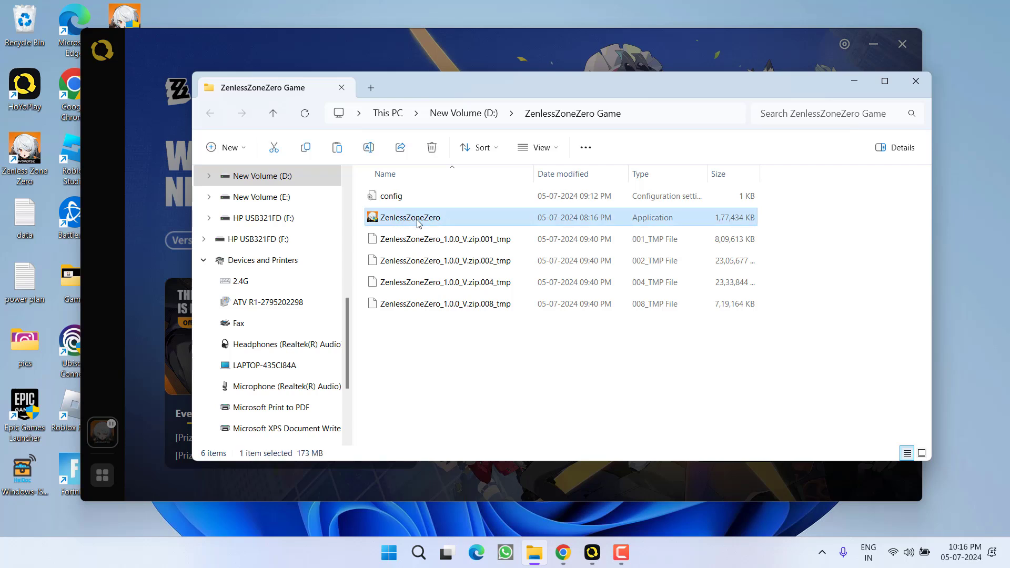
pyautogui.moveTo(424, 221)
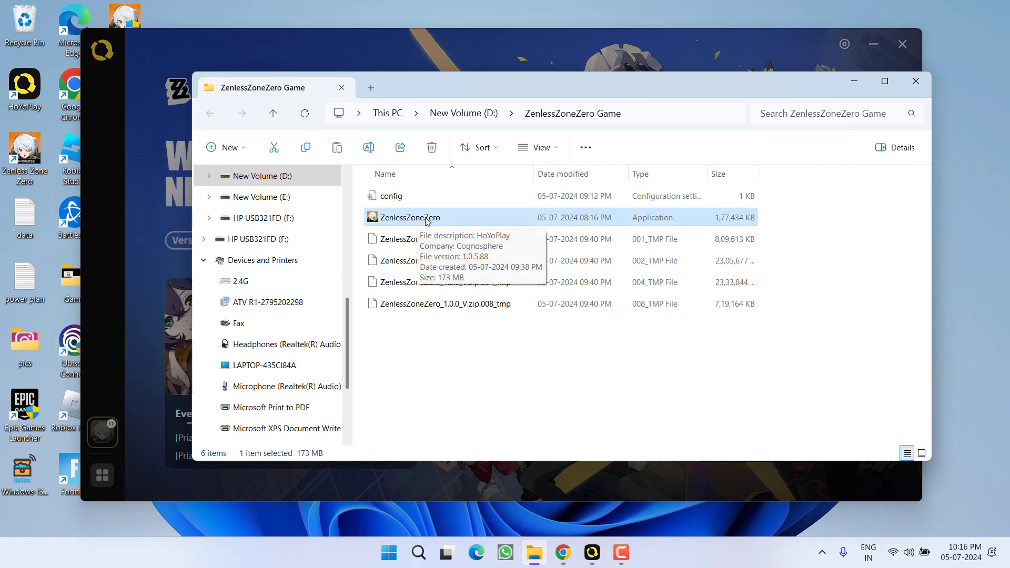
pyautogui.rightClick(426, 222)
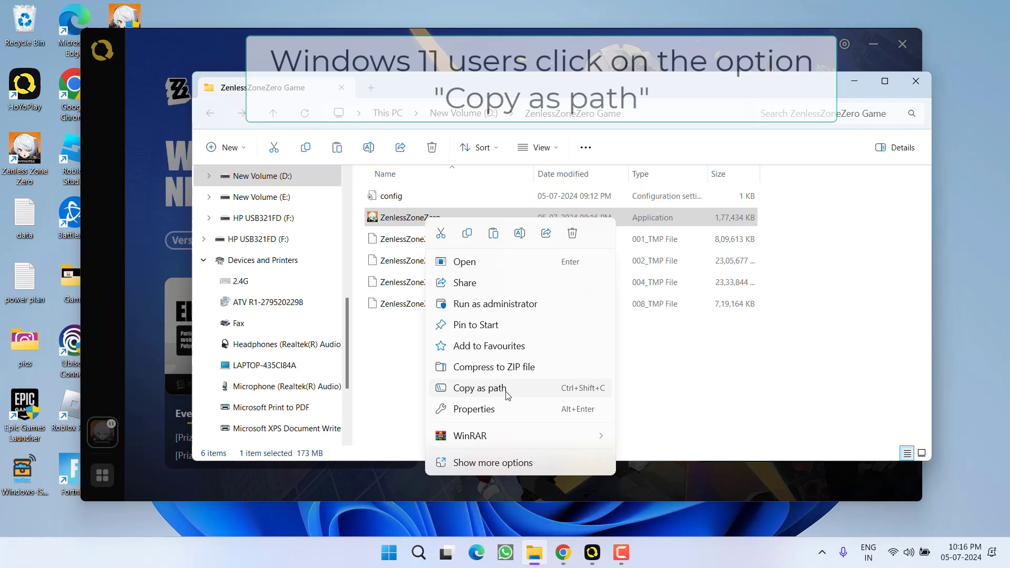
pyautogui.click(485, 409)
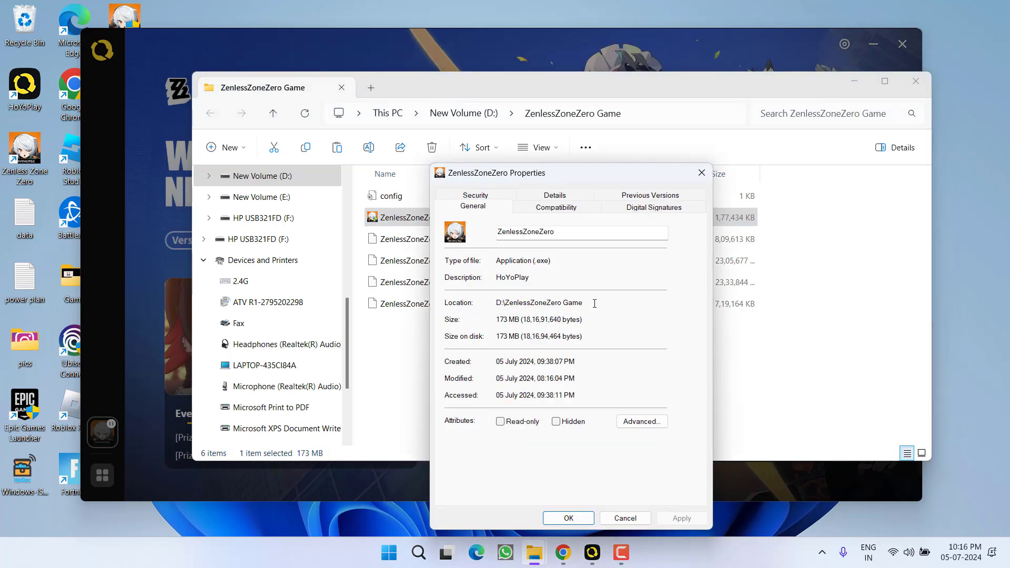
# Copy the location path D:\ZenlessZoneZero Game and close Properties unchanged
pyautogui.moveTo(594, 303); pyautogui.dragTo(483, 311)
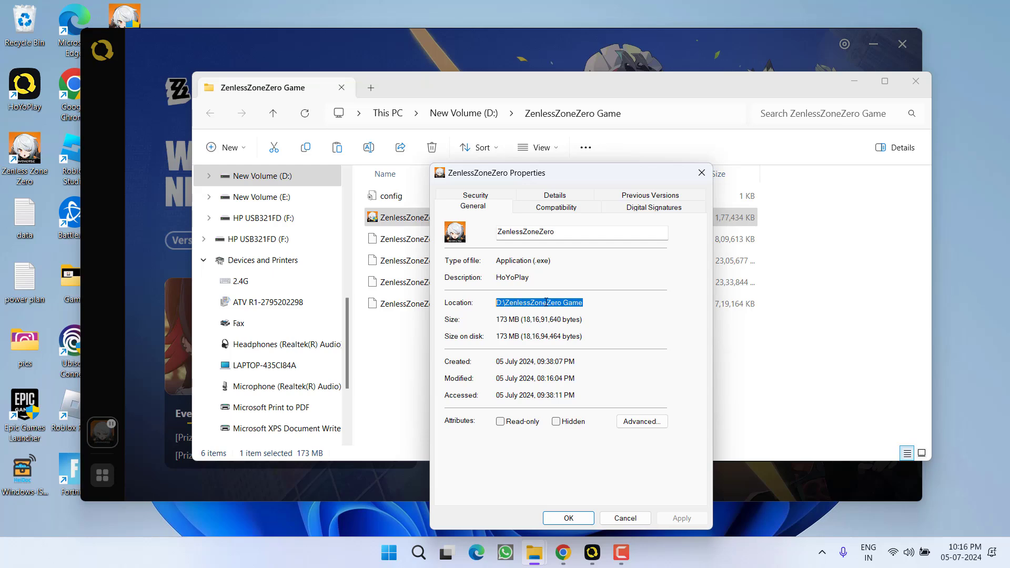
pyautogui.rightClick(546, 303)
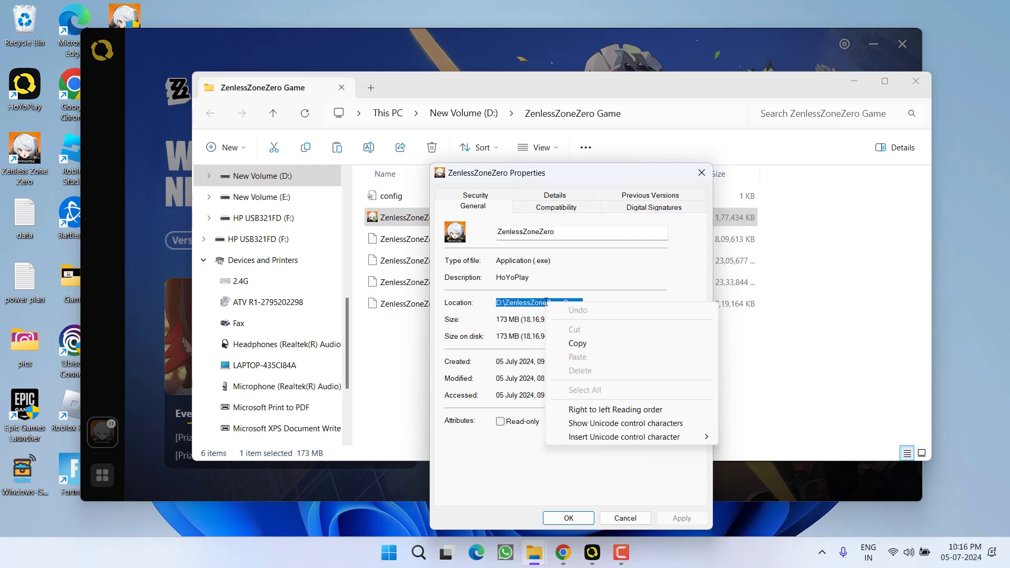
pyautogui.click(591, 347)
pyautogui.click(625, 518)
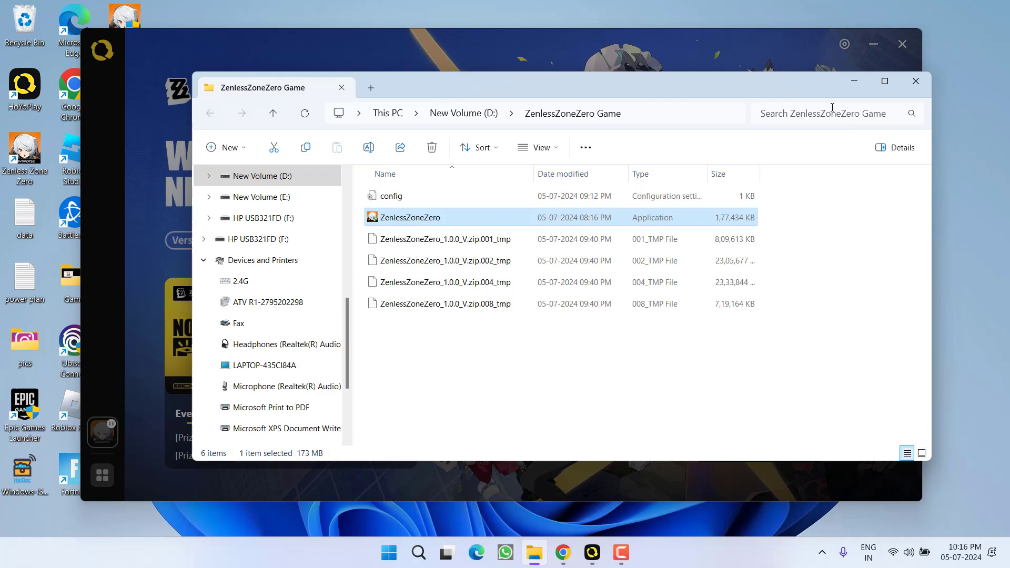
# Clear the Explorer and launcher windows and start a new desktop shortcut
pyautogui.click(855, 81)
pyautogui.click(760, 120)
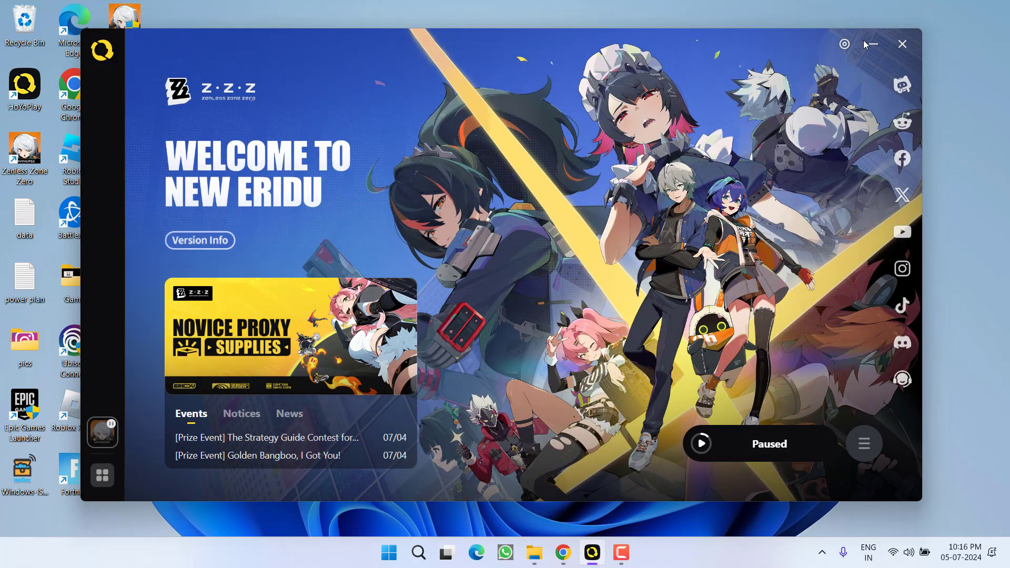
pyautogui.click(863, 40)
pyautogui.rightClick(279, 137)
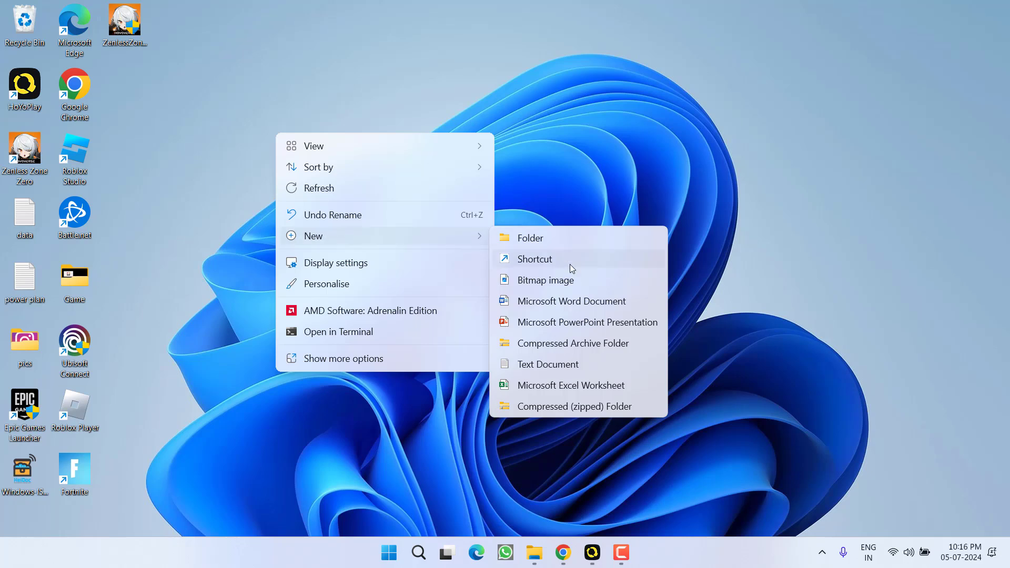
pyautogui.click(570, 265)
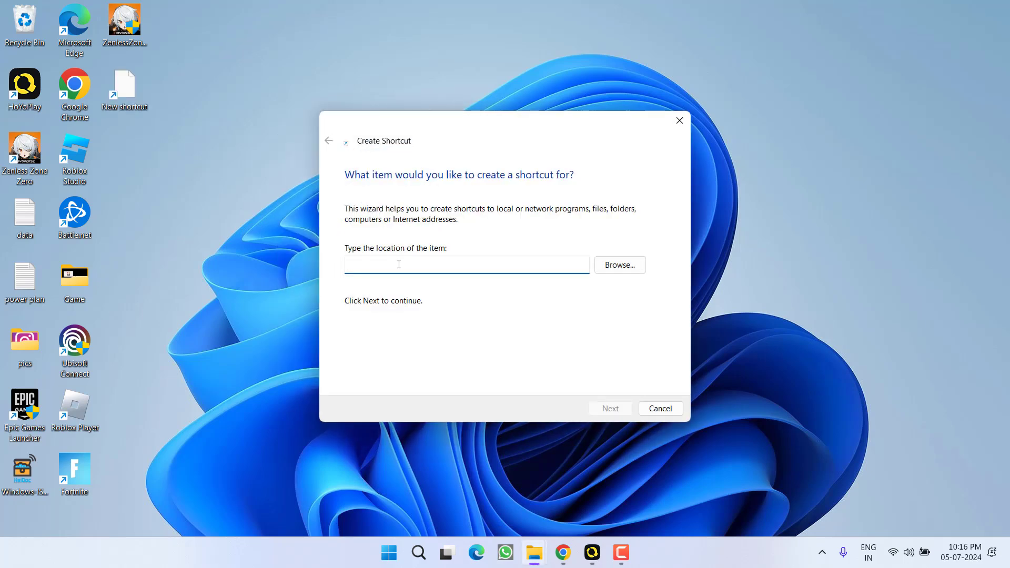
# Point the shortcut at D:\ZenlessZoneZero Game\ZenlessZoneZero.exe and finish it as ZenlessZoneZero
pyautogui.hotkey('ctrl', 'v')
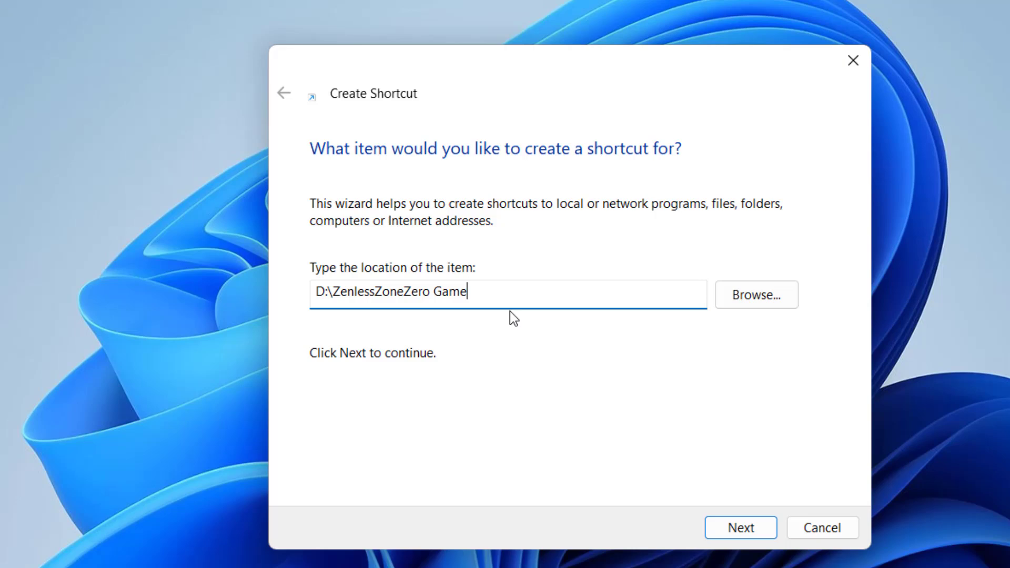
pyautogui.write('\\')
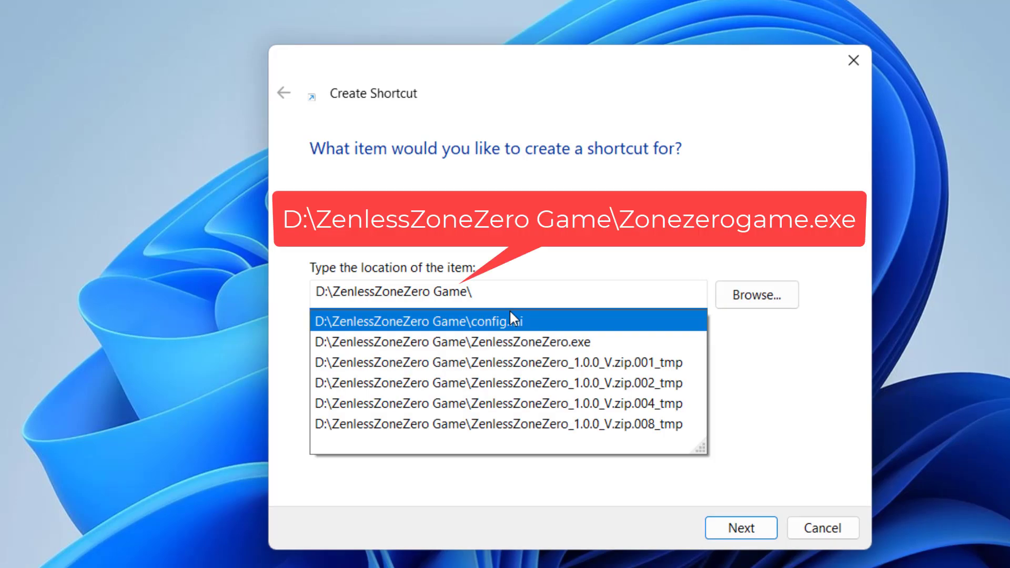
pyautogui.write('zenless')
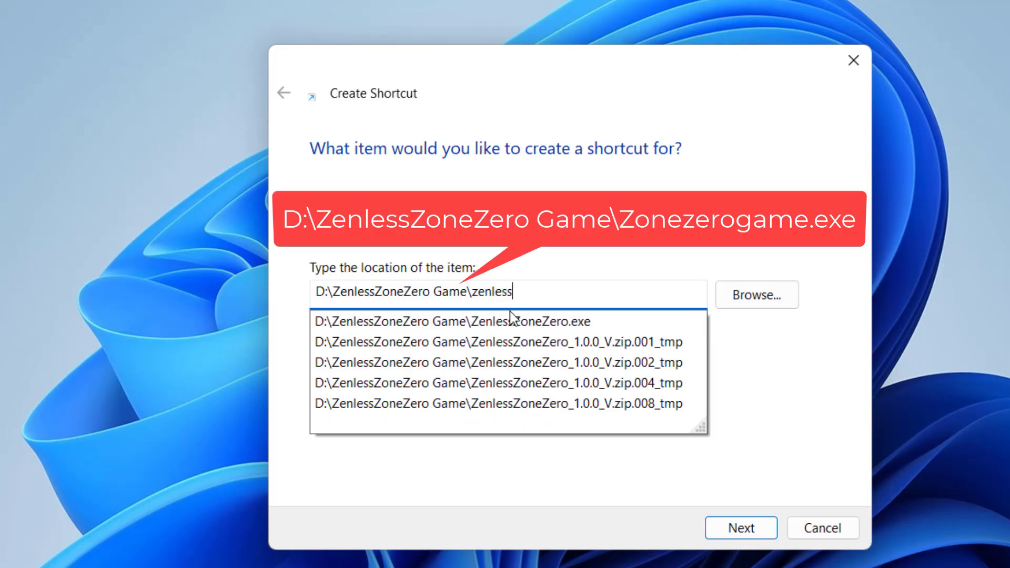
pyautogui.write('zoneero')
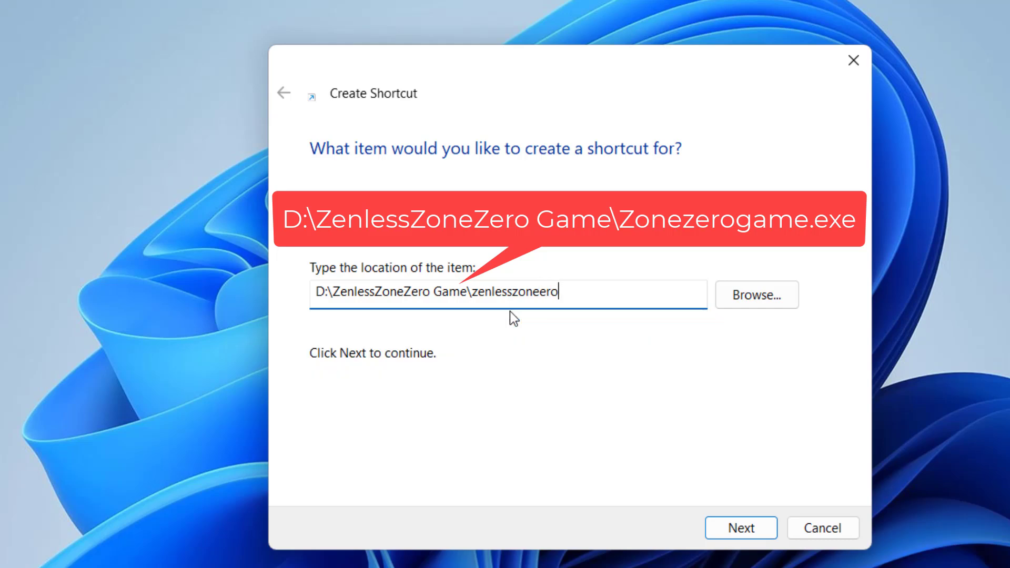
pyautogui.press('BackSpace')
pyautogui.press('Down')
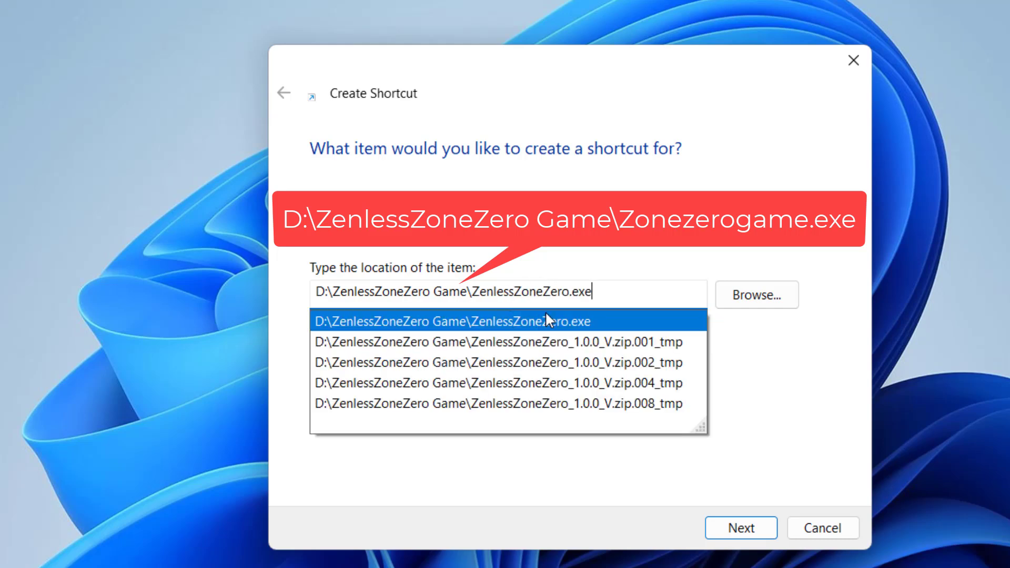
pyautogui.click(560, 319)
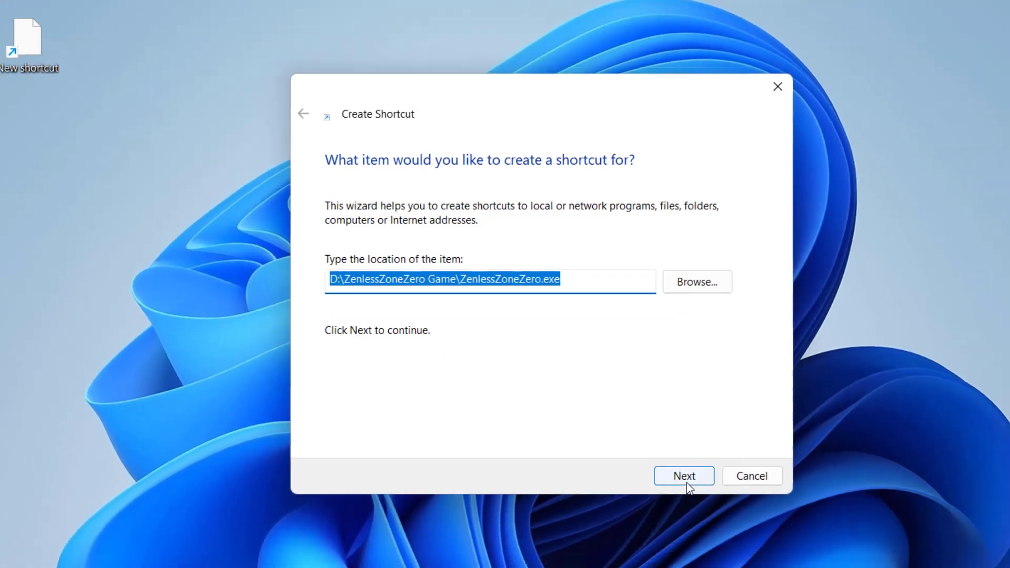
pyautogui.click(612, 412)
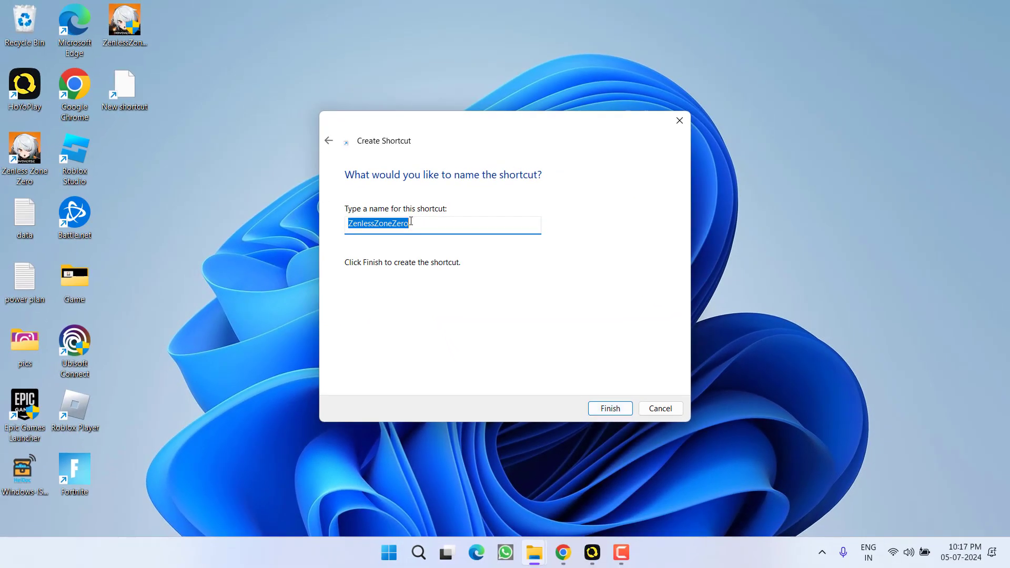
pyautogui.click(628, 415)
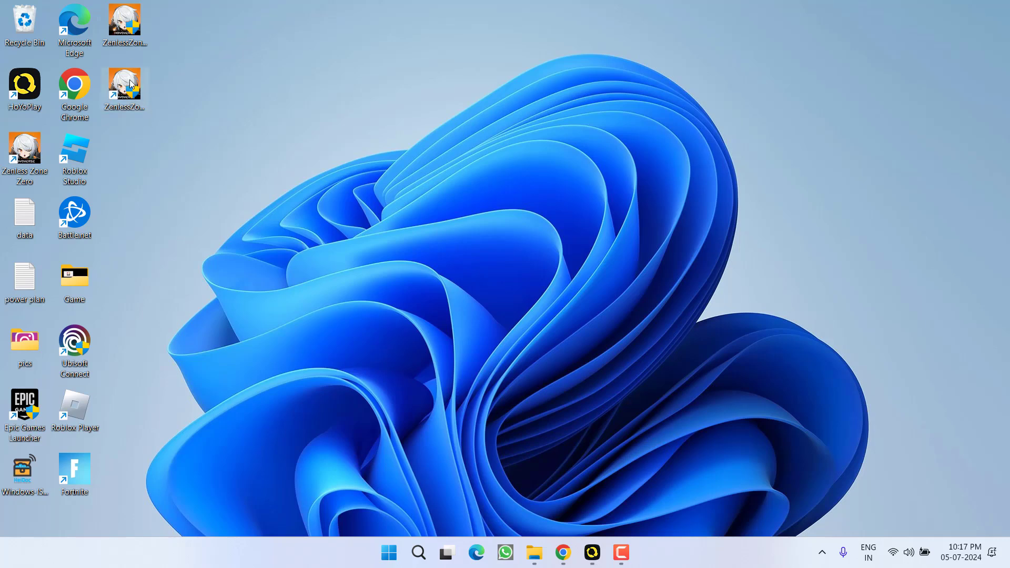
# Append -force-d3d12 to the end of the shortcut's Target and apply it
pyautogui.rightClick(129, 86)
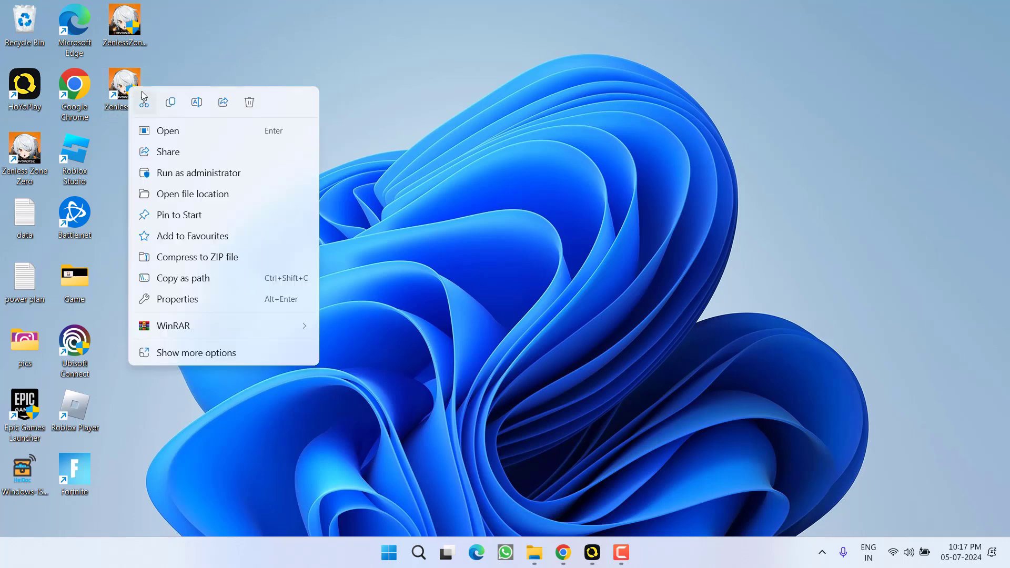
pyautogui.click(200, 296)
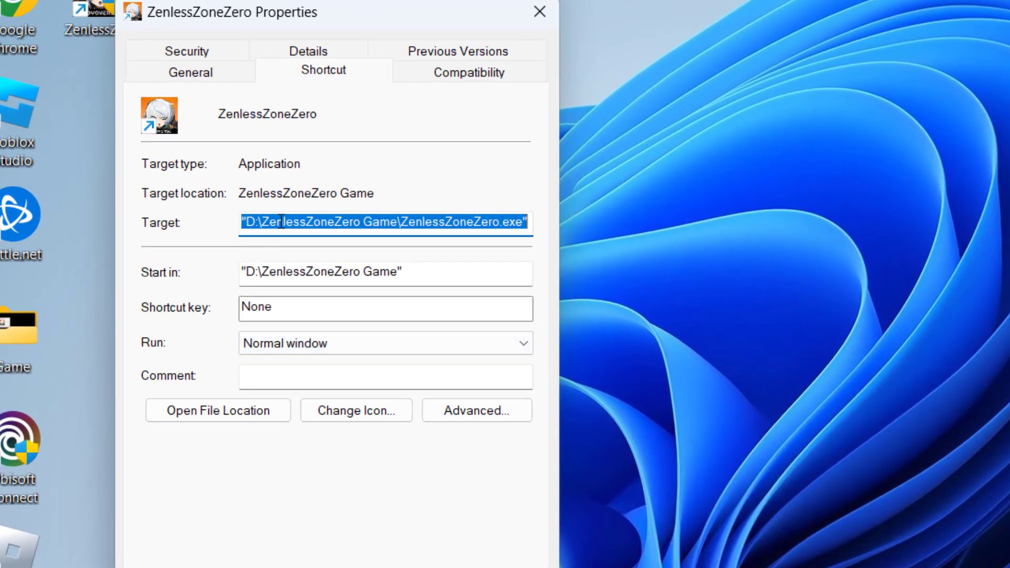
pyautogui.click(269, 222)
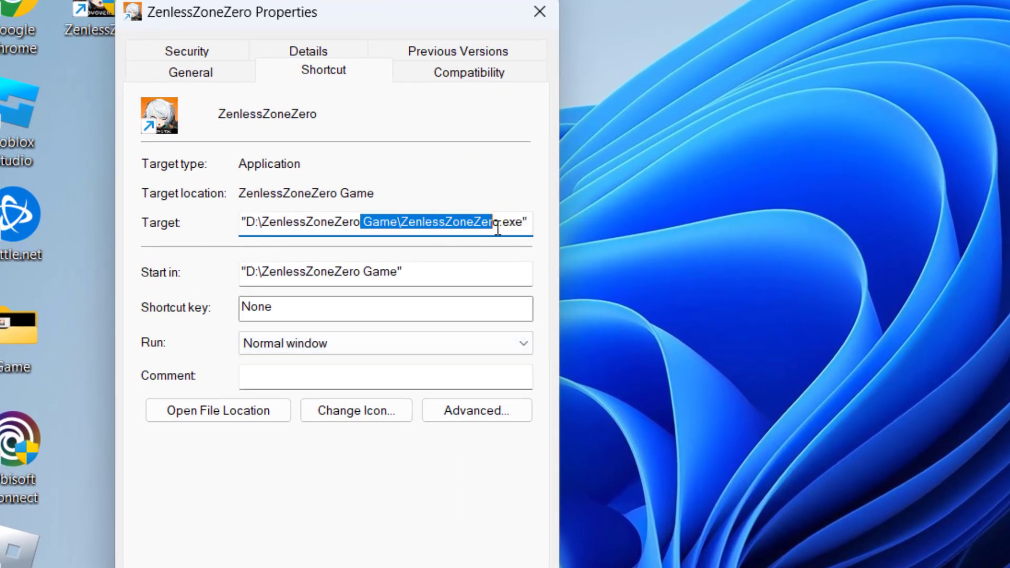
pyautogui.moveTo(362, 221); pyautogui.dragTo(519, 224)
pyautogui.click(527, 221)
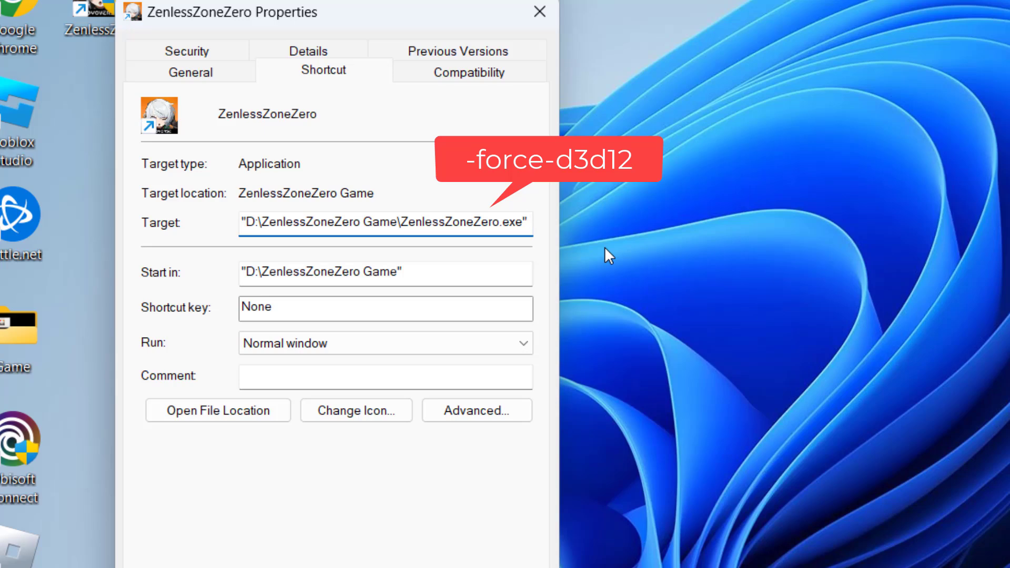
pyautogui.write('-forc')
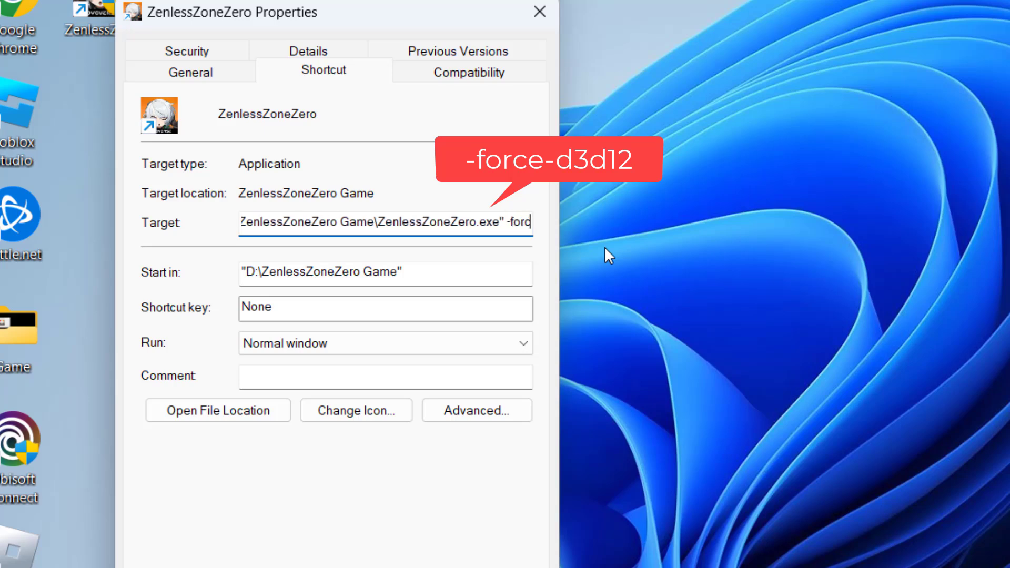
pyautogui.write('e-d3d1')
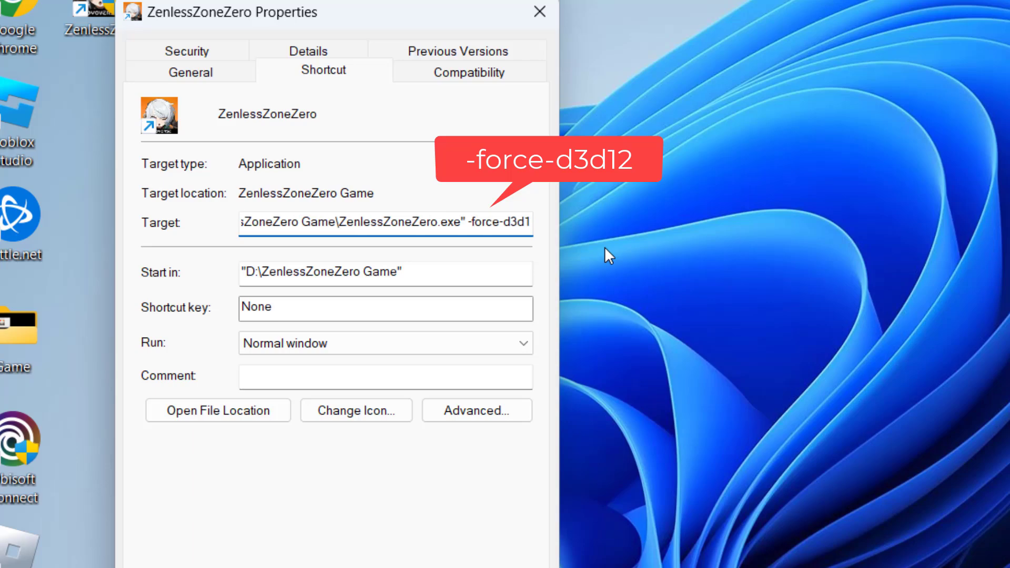
pyautogui.write('2')
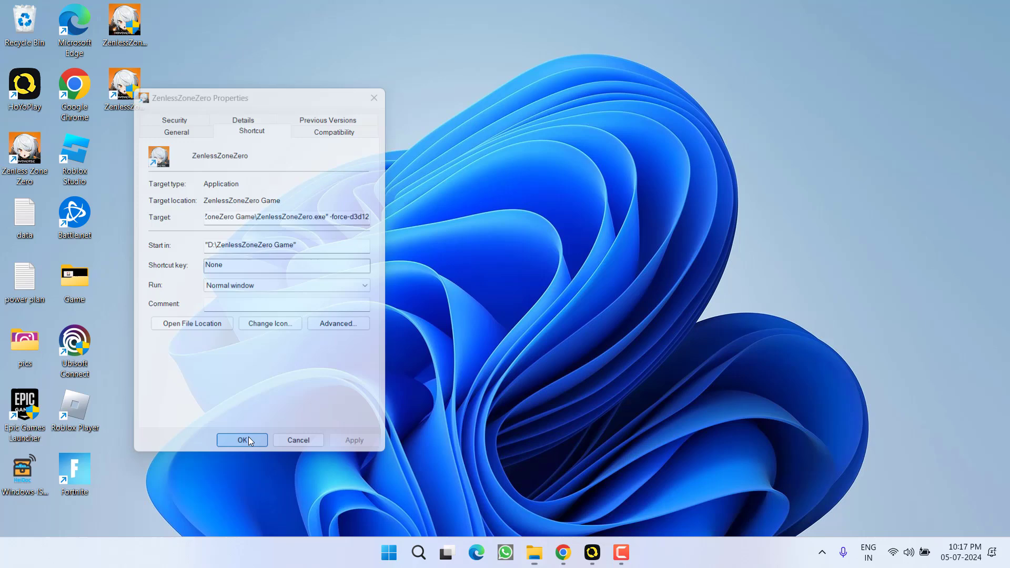
pyautogui.click(259, 490)
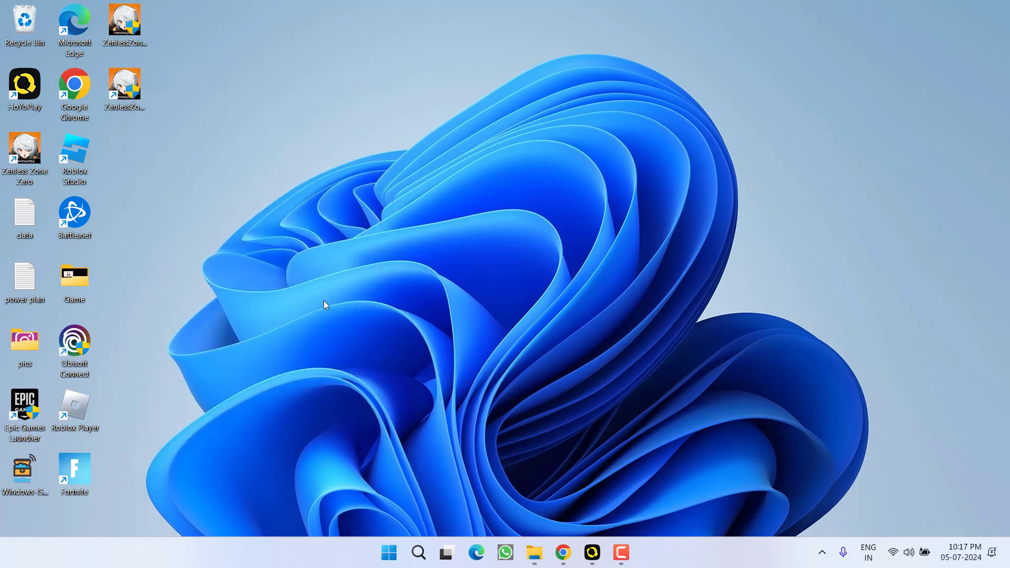
# Change the Target's trailing 2 to 1 so the option reads -force-d3d11, and apply
pyautogui.rightClick(129, 80)
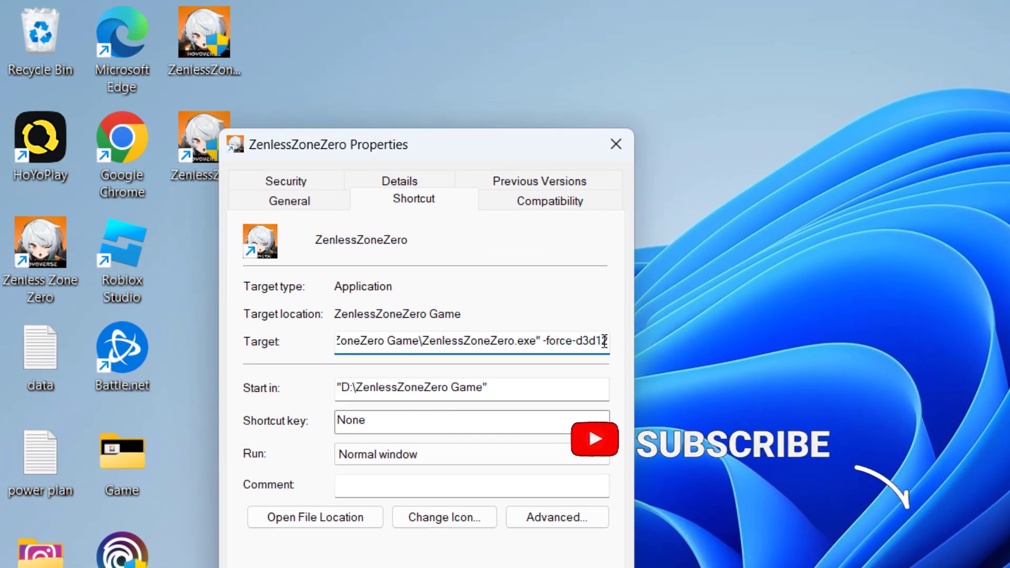
pyautogui.press('BackSpace')
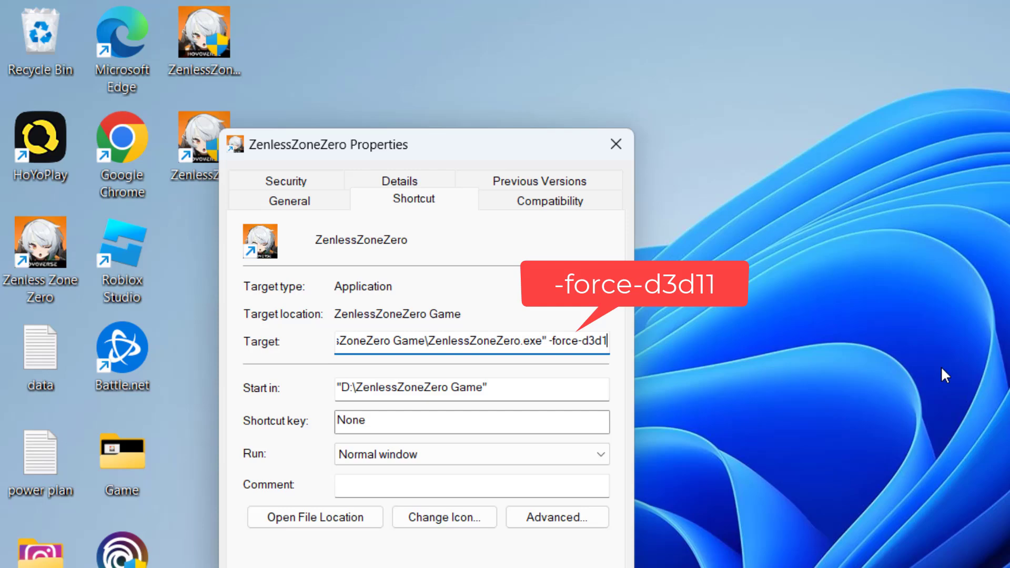
pyautogui.write('1')
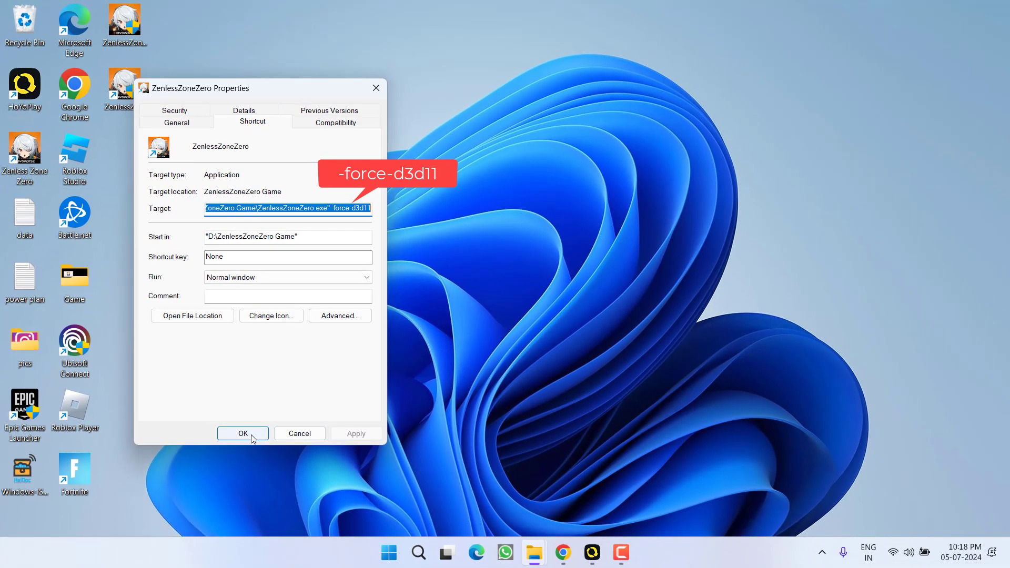
pyautogui.click(246, 433)
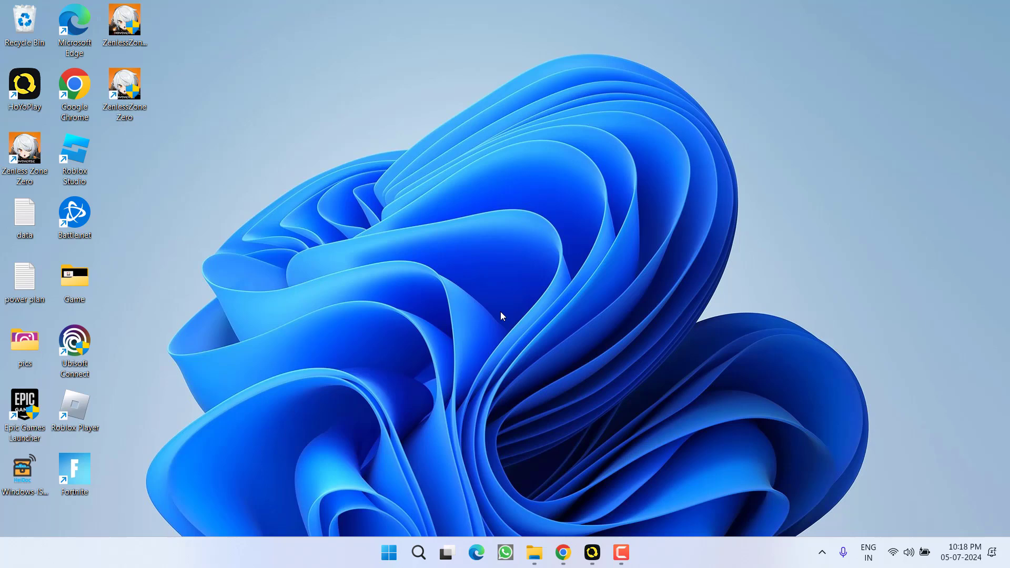